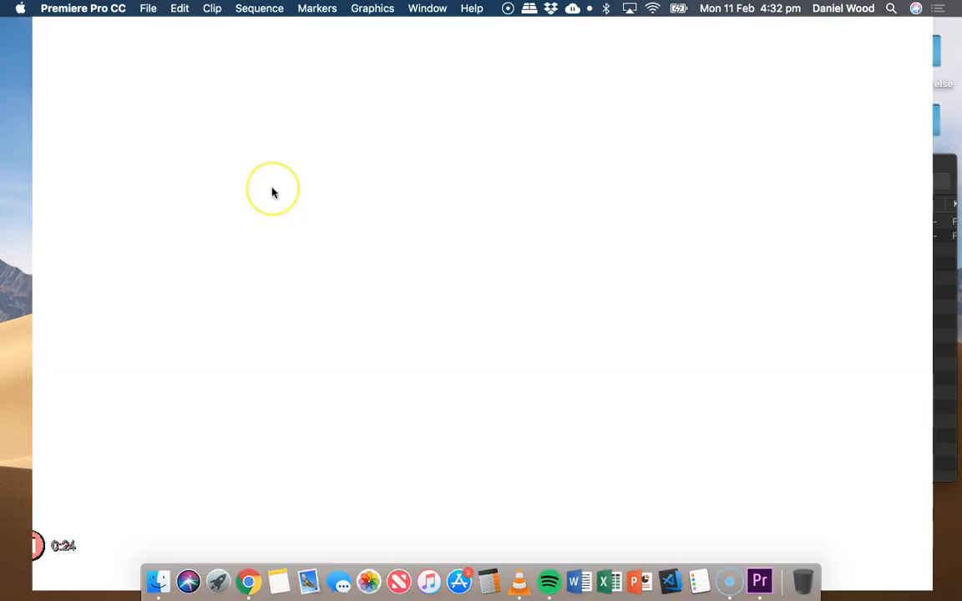
# - Create a new project named StopMotionProject with the default settings
pyautogui.write('St')
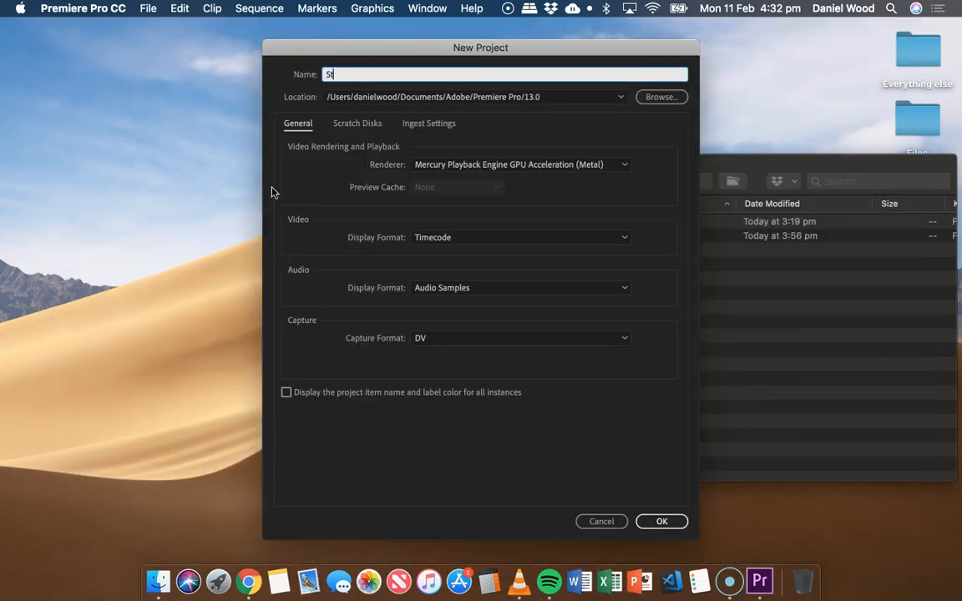
pyautogui.write('opMotionProject')
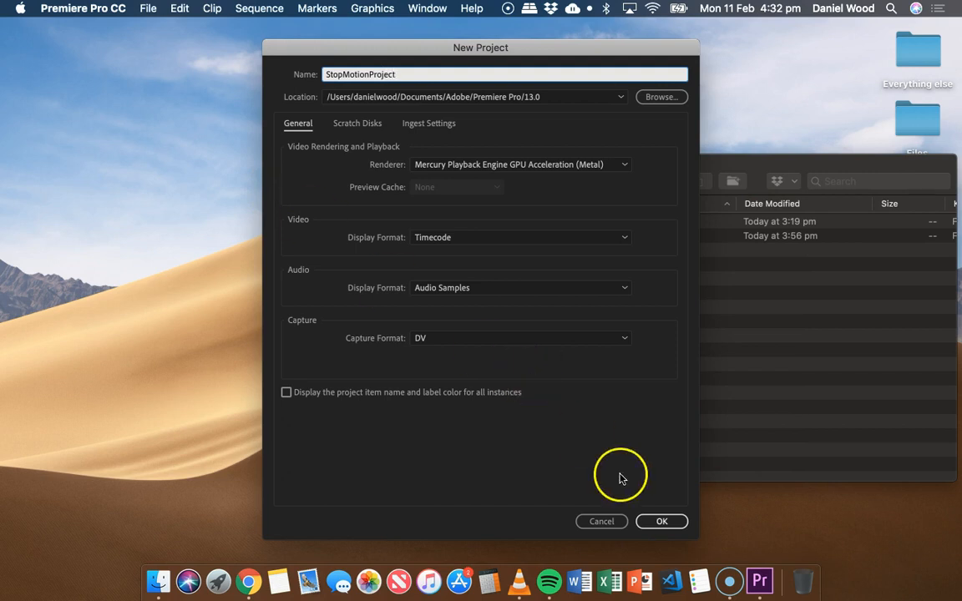
pyautogui.click(661, 523)
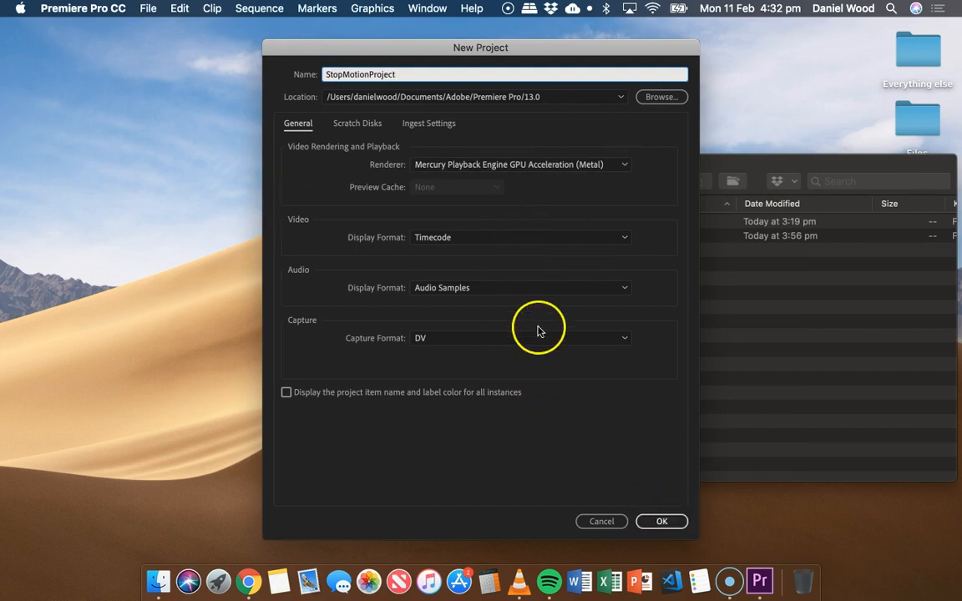
pyautogui.click(665, 521)
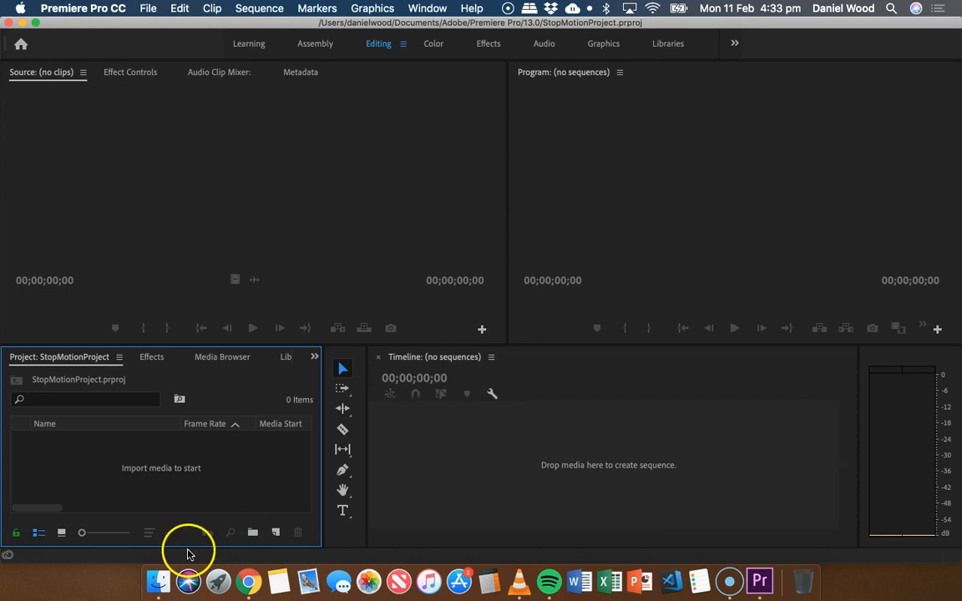
# - Switch to Finder and look through the numbered JPG photos in the Images folder
pyautogui.click(157, 582)
pyautogui.moveTo(491, 184); pyautogui.dragTo(403, 170)
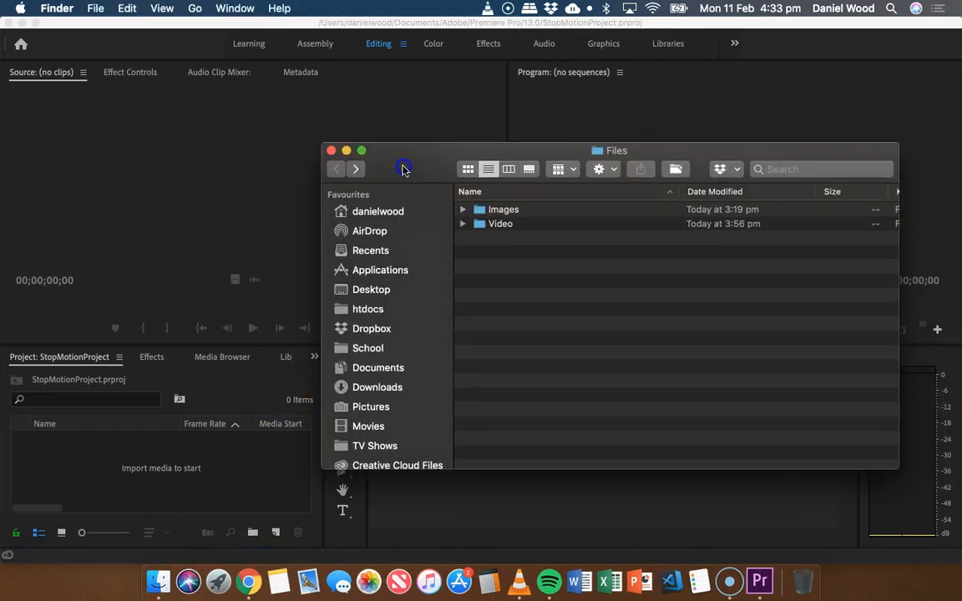
pyautogui.doubleClick(511, 210)
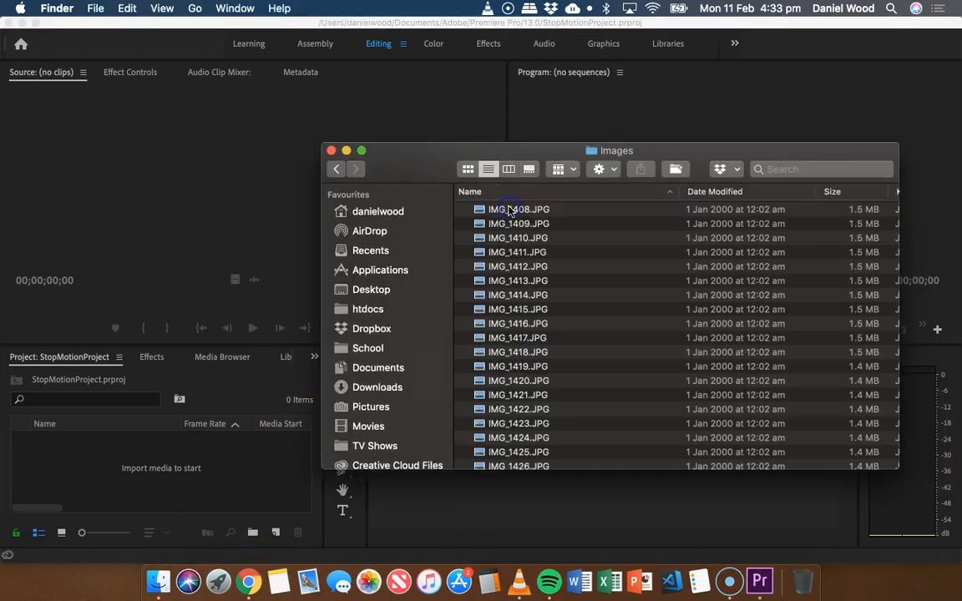
pyautogui.click(513, 211)
pyautogui.scroll(-20, 513, 215)
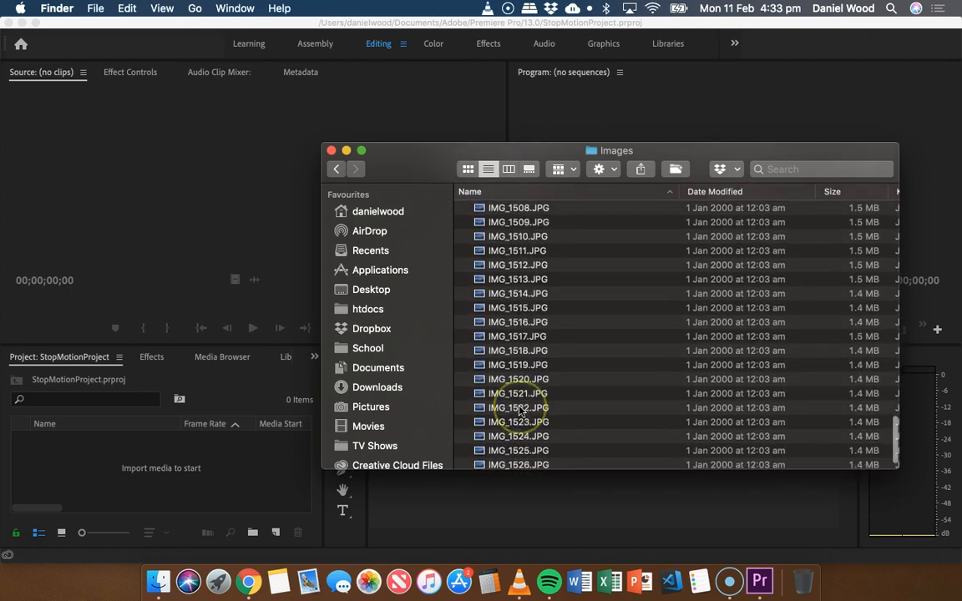
pyautogui.scroll(20, 785, 326)
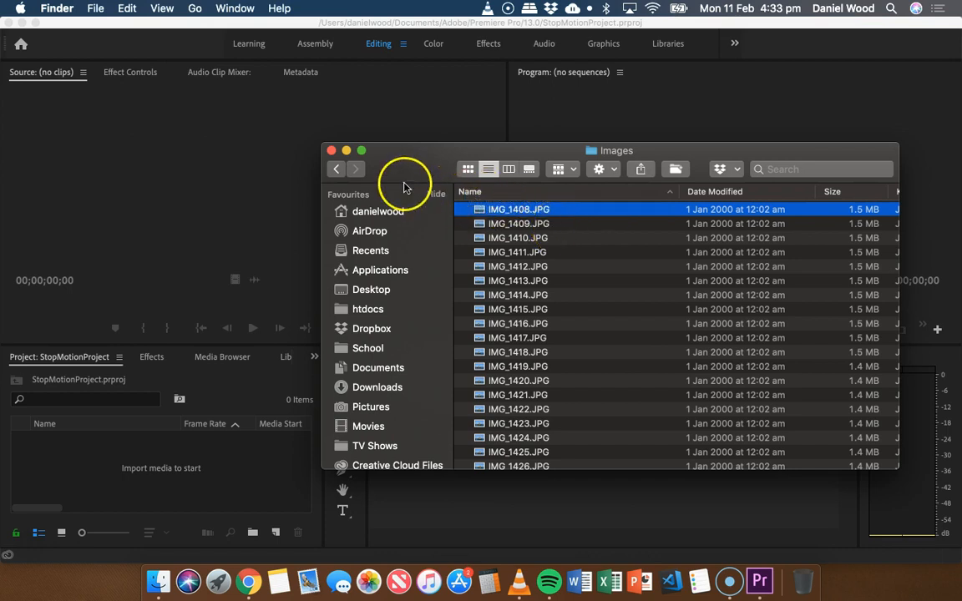
pyautogui.scroll(-20, 515, 251)
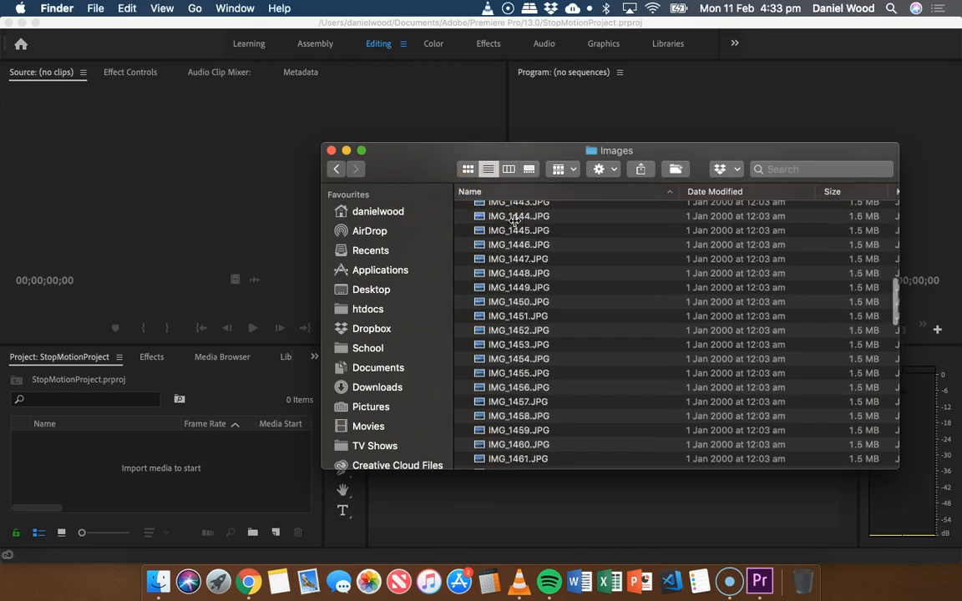
pyautogui.press('super+a')
pyautogui.scroll(20, 510, 401)
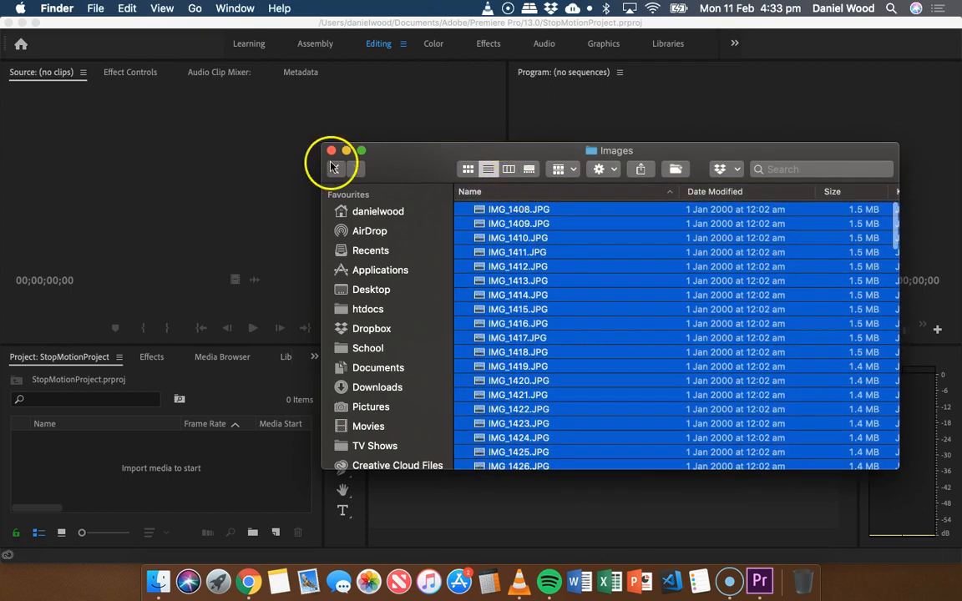
# - Import the whole Images folder from the Files folder into the project as a bin
pyautogui.click(335, 169)
pyautogui.click(500, 212)
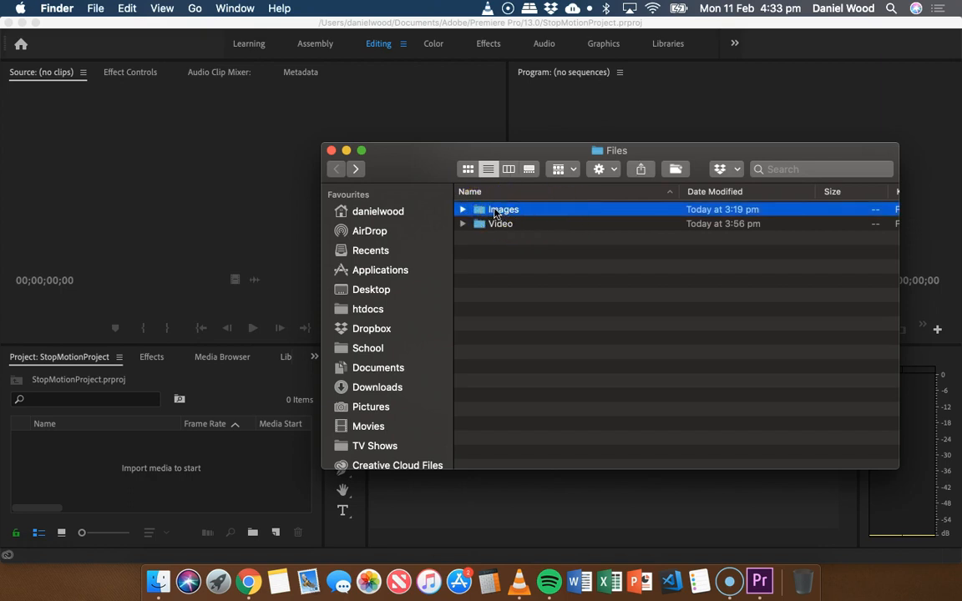
pyautogui.moveTo(262, 403); pyautogui.dragTo(157, 489)
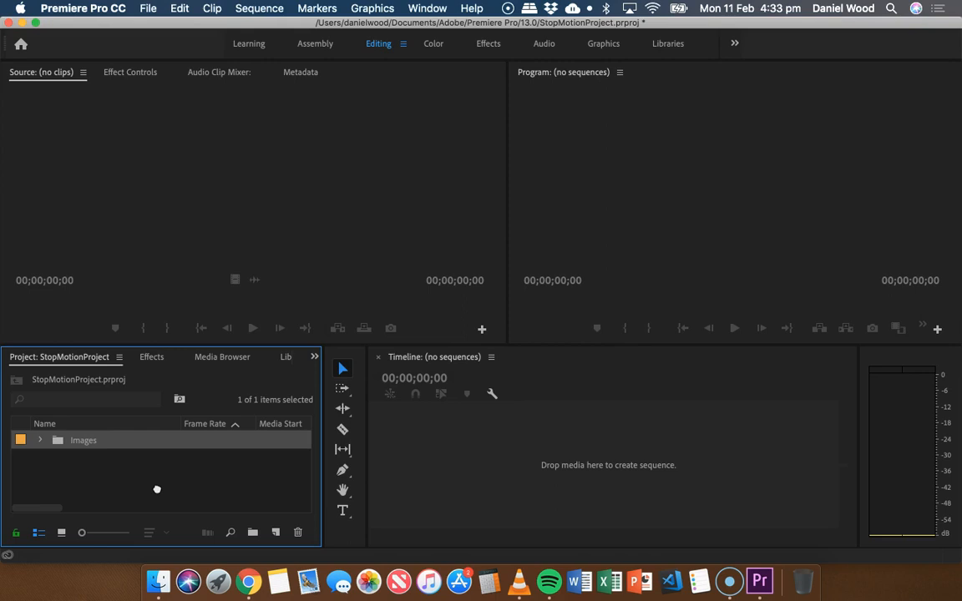
# - Expand the Images bin and examine the video duration of its still images
pyautogui.click(39, 440)
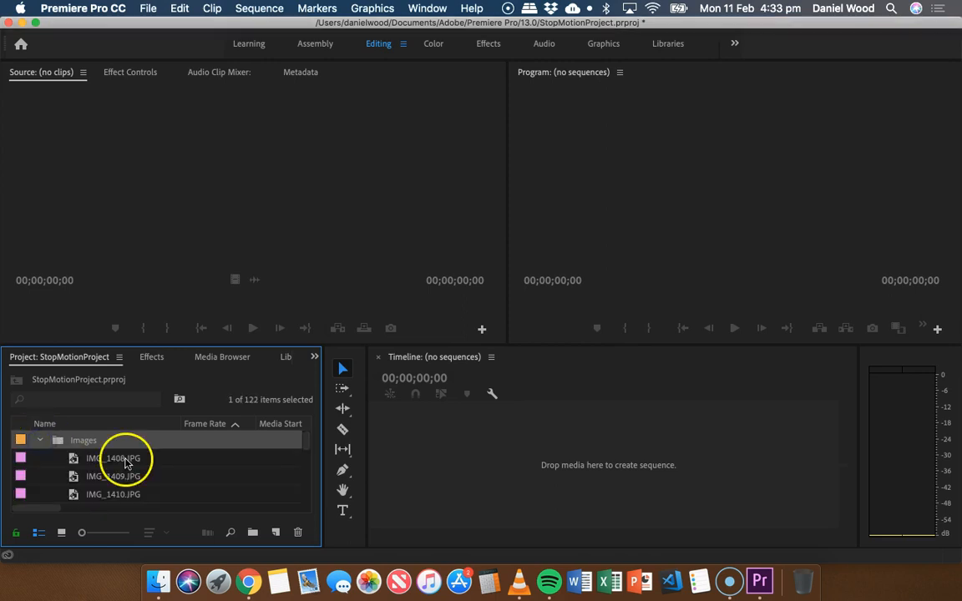
pyautogui.click(126, 462)
pyautogui.scroll(-1, 126, 462)
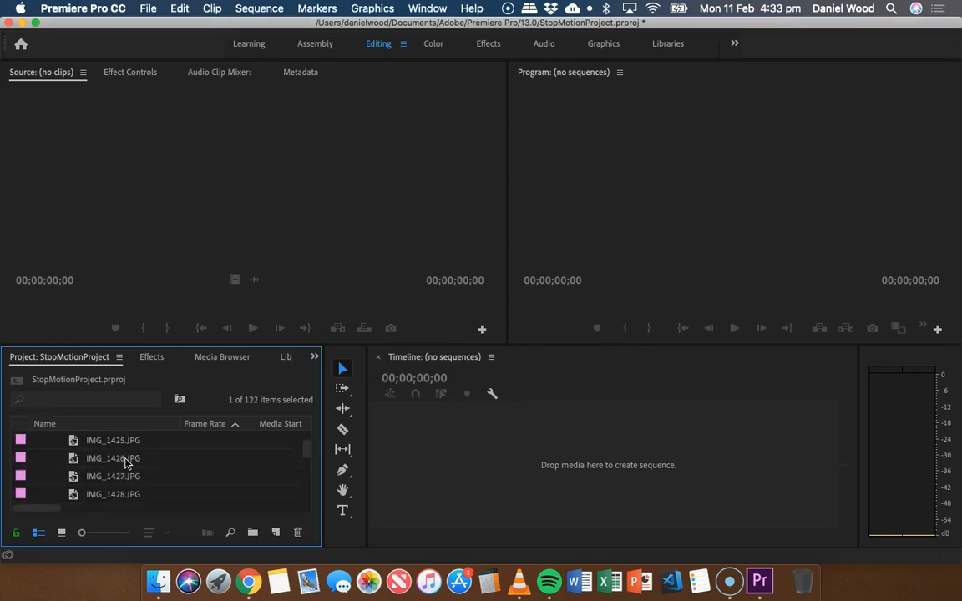
pyautogui.scroll(15, 126, 463)
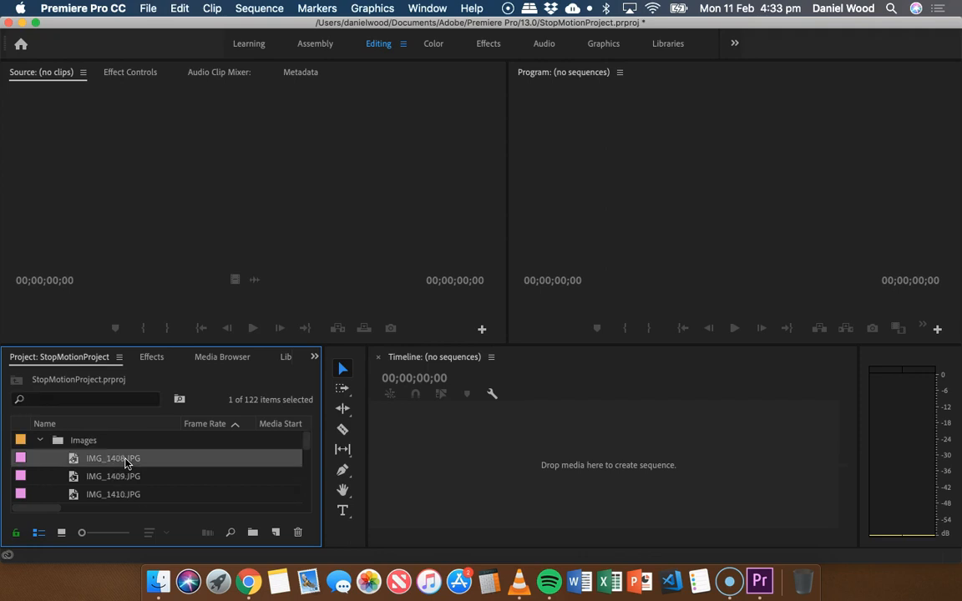
pyautogui.click(126, 464)
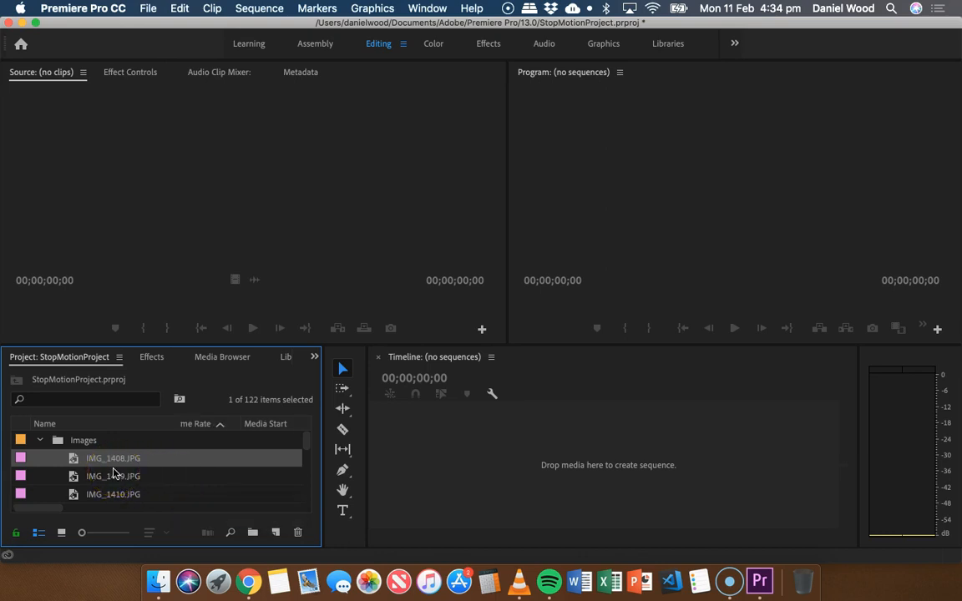
pyautogui.hscroll(5, 279, 441)
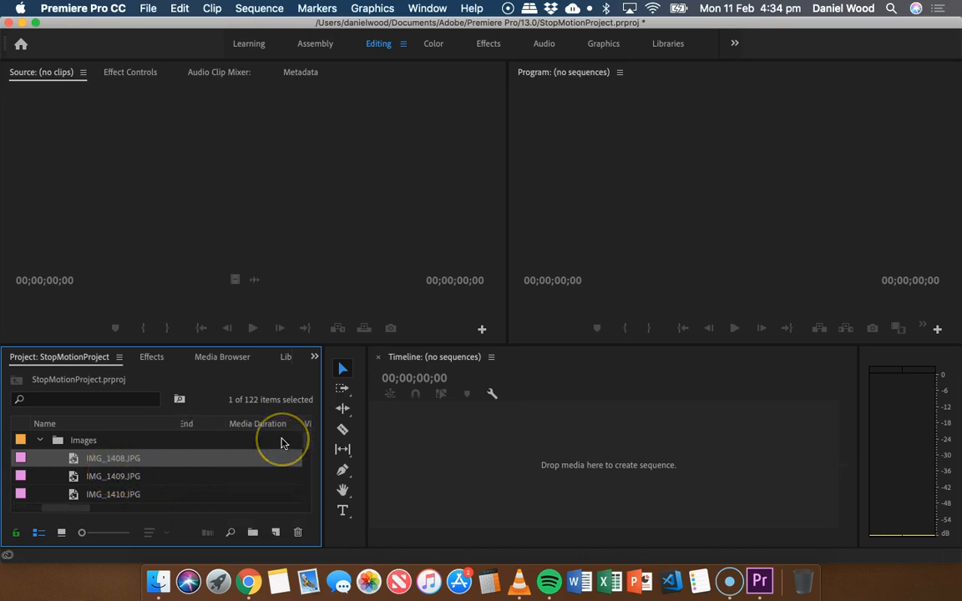
pyautogui.hscroll(4, 281, 443)
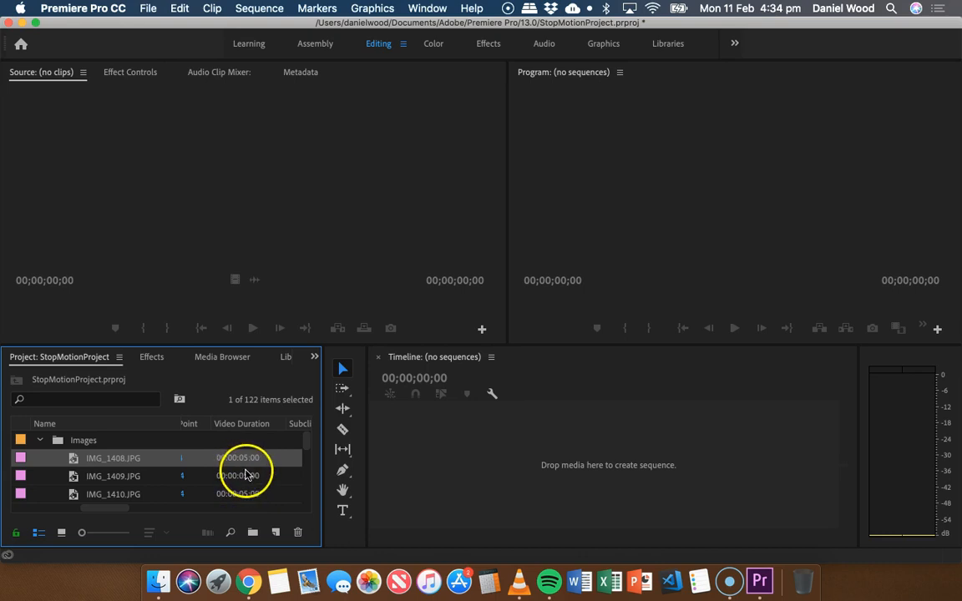
pyautogui.hscroll(-5, 256, 466)
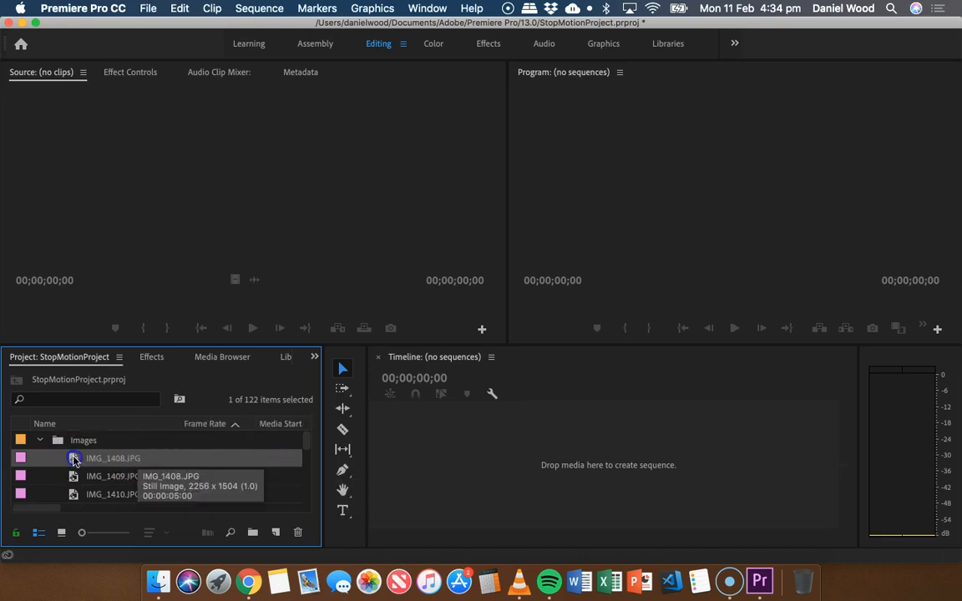
# - Set the duration of all still images from IMG_1408.JPG to IMG_1528.JPG to 00:00:00:02
pyautogui.scroll(-20, 125, 459)
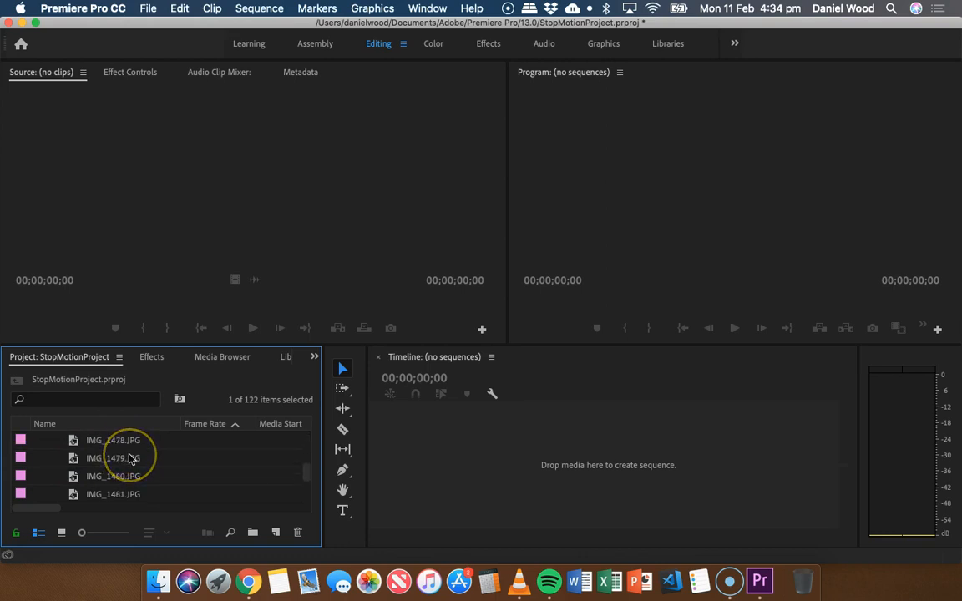
pyautogui.keyDown('shift'); pyautogui.click(119, 495); pyautogui.keyUp('shift')
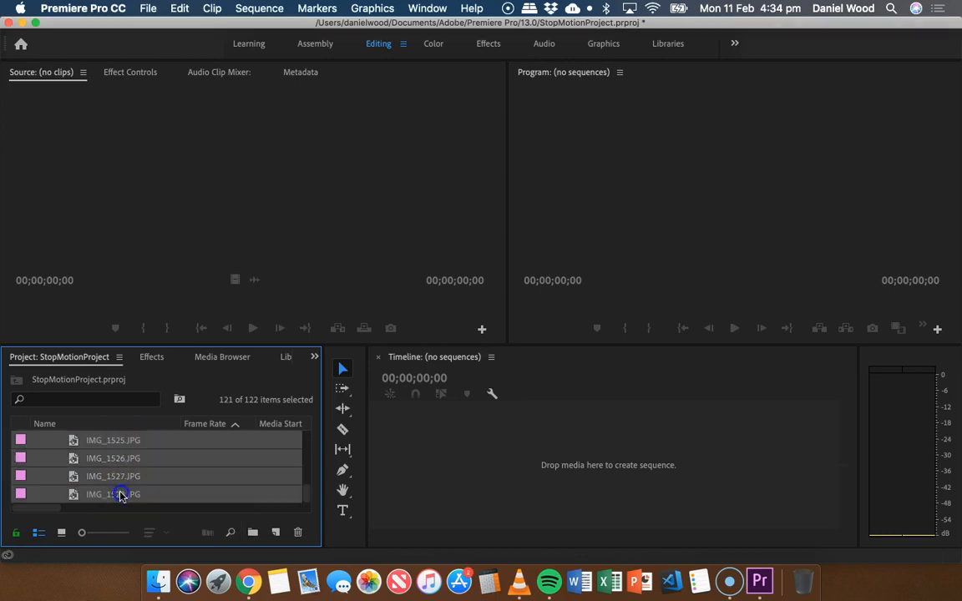
pyautogui.click(97, 462)
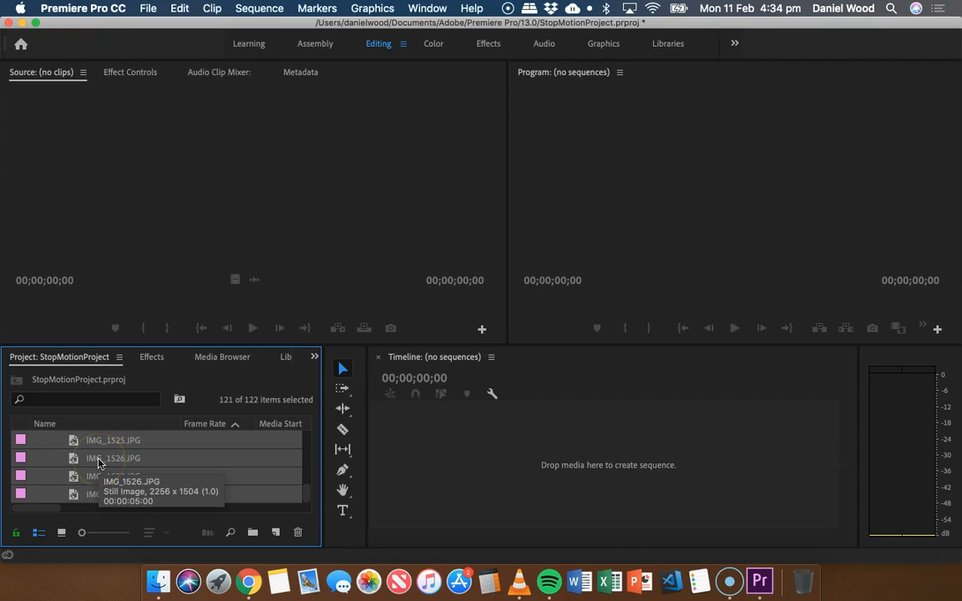
pyautogui.rightClick(98, 464)
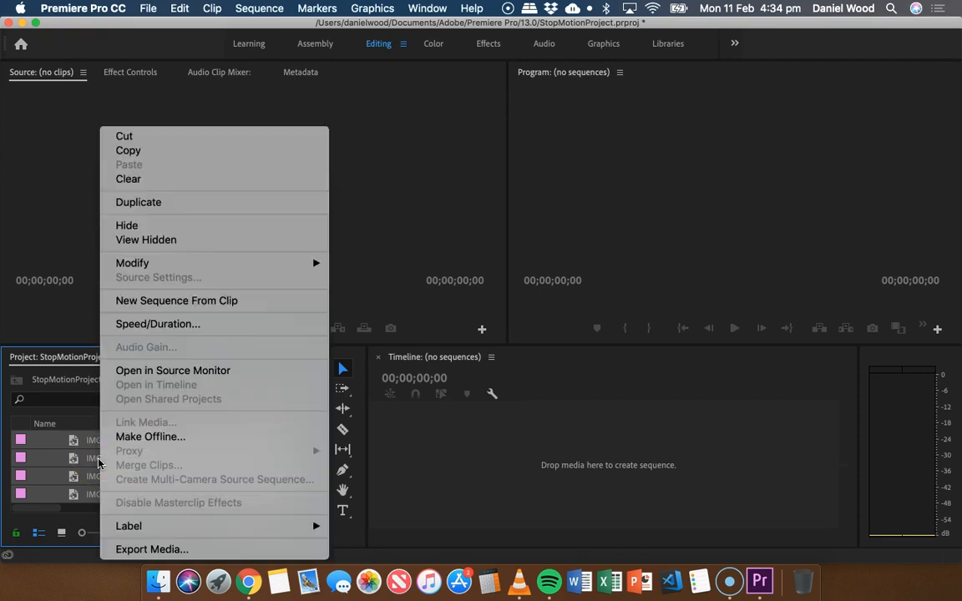
pyautogui.click(211, 328)
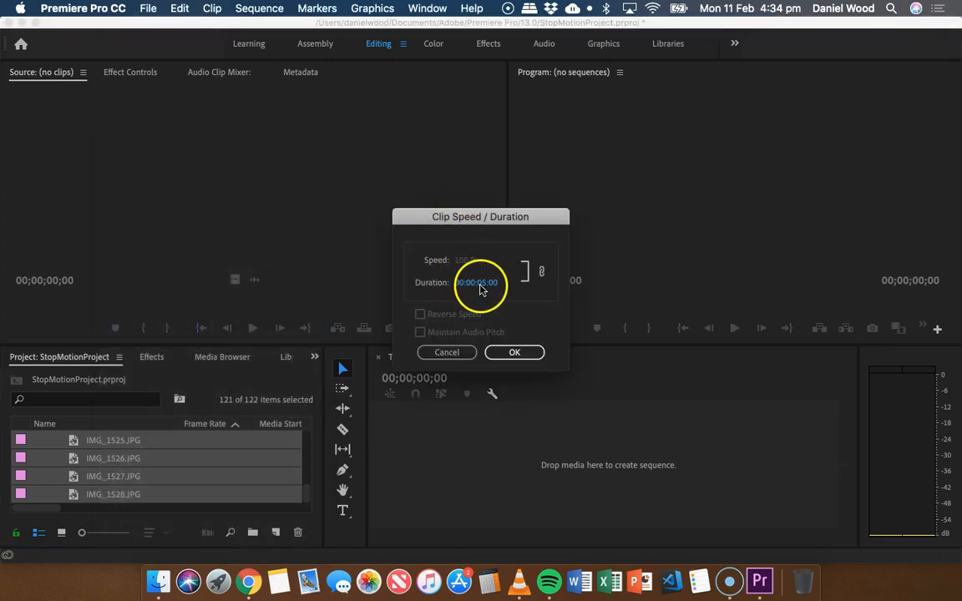
pyautogui.click(488, 285)
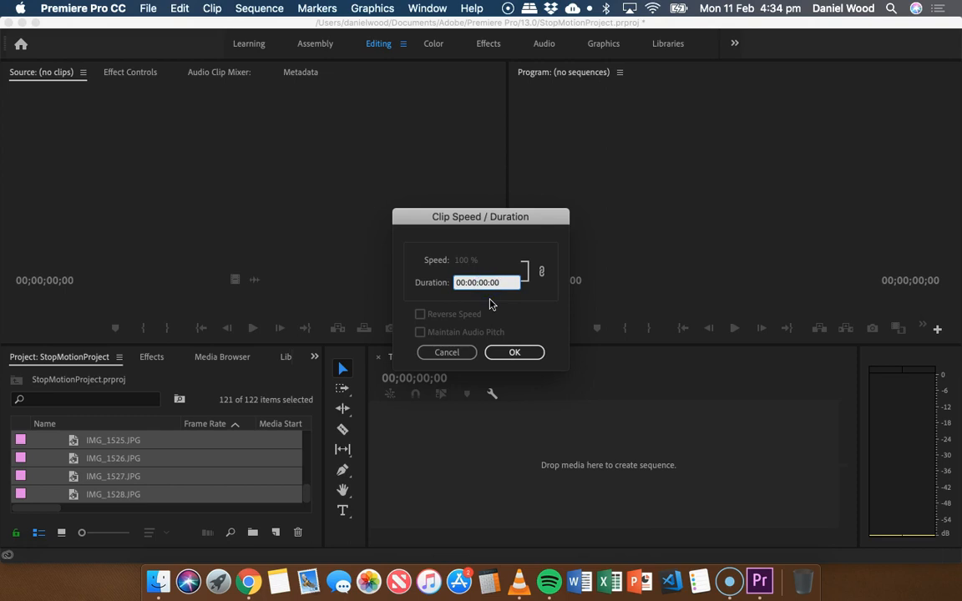
pyautogui.click(504, 284)
pyautogui.click(452, 228)
pyautogui.click(430, 256)
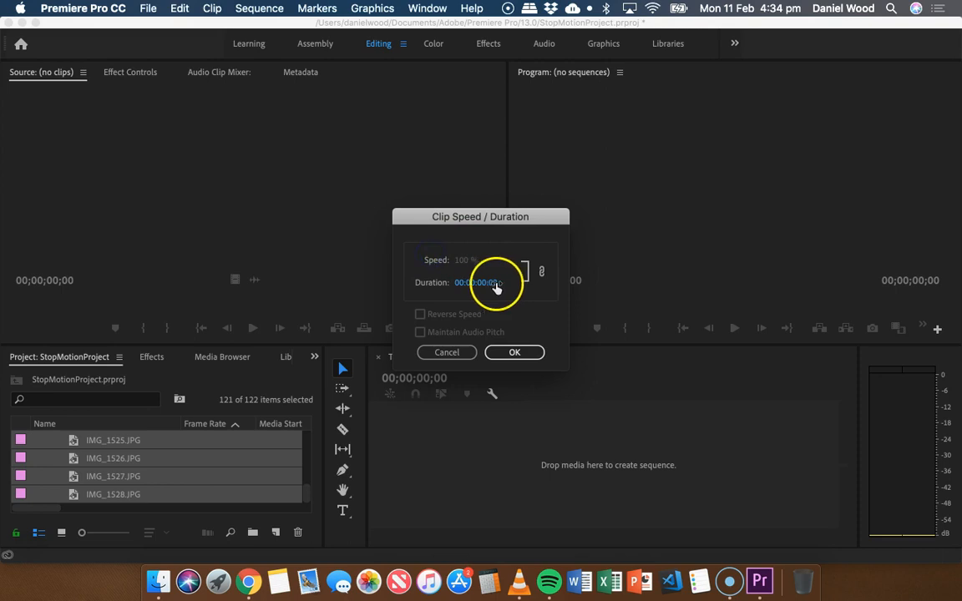
pyautogui.click(515, 354)
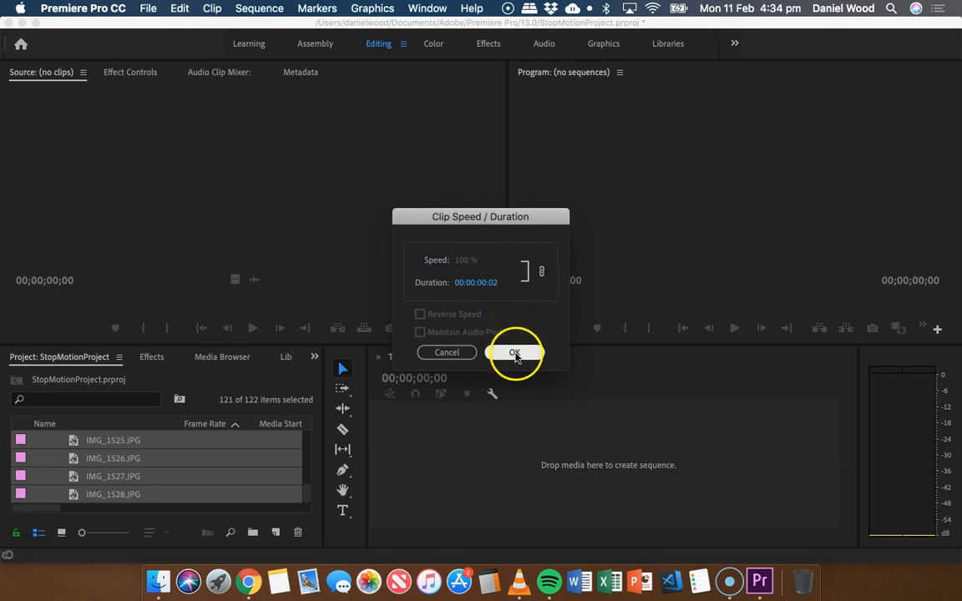
pyautogui.hscroll(5, 232, 456)
pyautogui.hscroll(3, 232, 456)
pyautogui.click(224, 445)
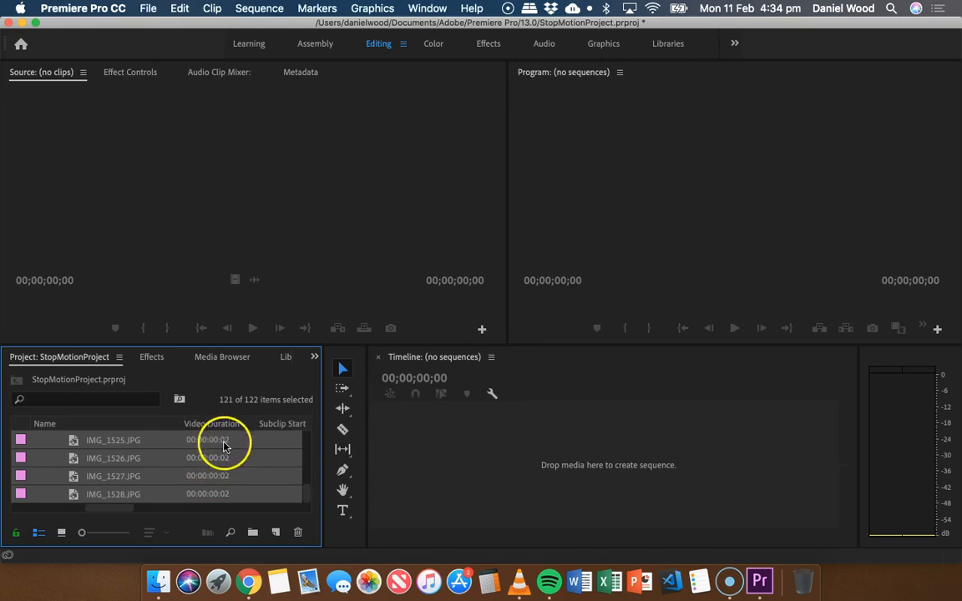
# - Create a new sequence from the first still image, IMG_1408.JPG, in the Images bin
pyautogui.hscroll(-8, 224, 463)
pyautogui.scroll(15, 125, 471)
pyautogui.scroll(3, 125, 474)
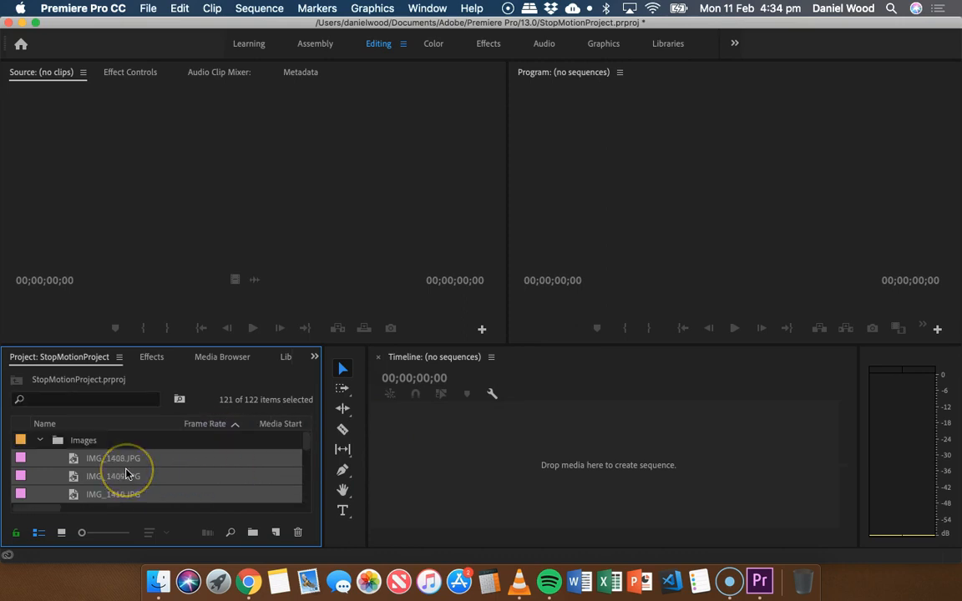
pyautogui.click(92, 475)
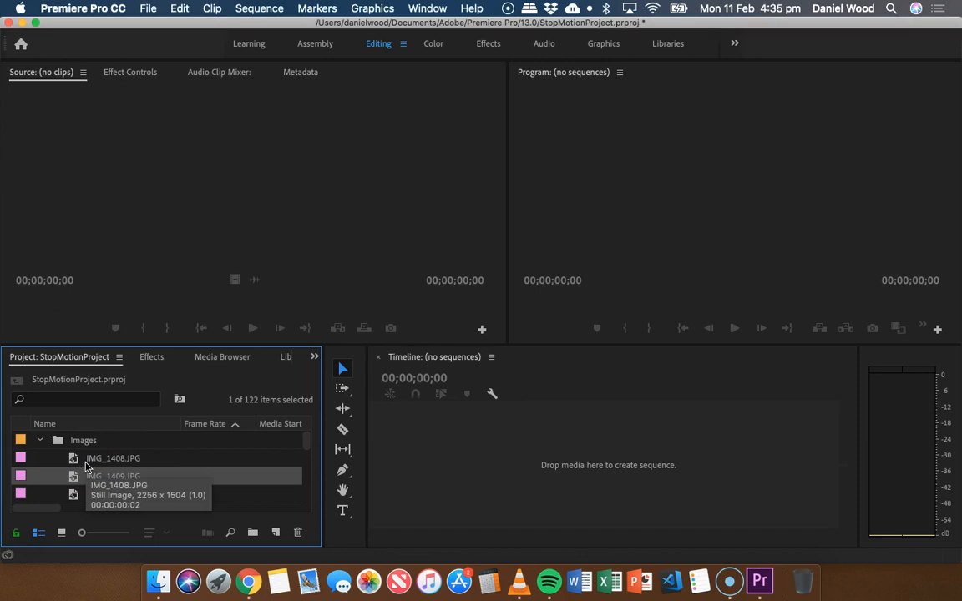
pyautogui.click(125, 459)
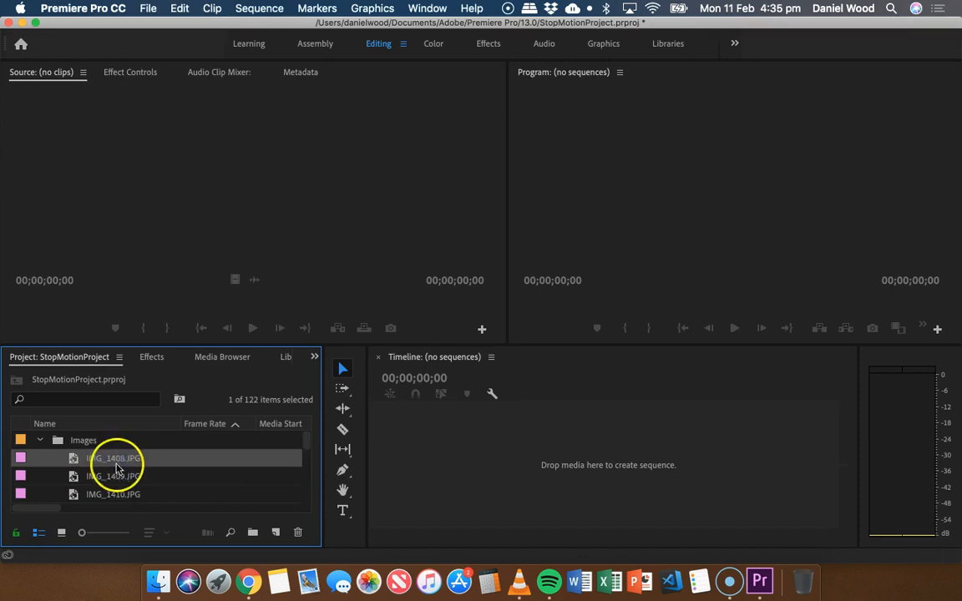
pyautogui.rightClick(175, 459)
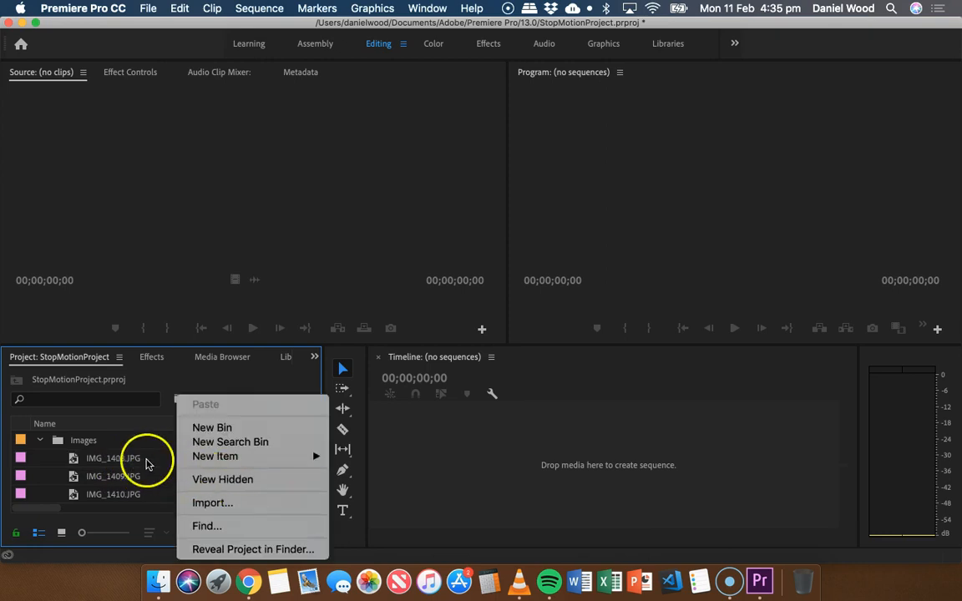
pyautogui.click(114, 461)
pyautogui.rightClick(131, 460)
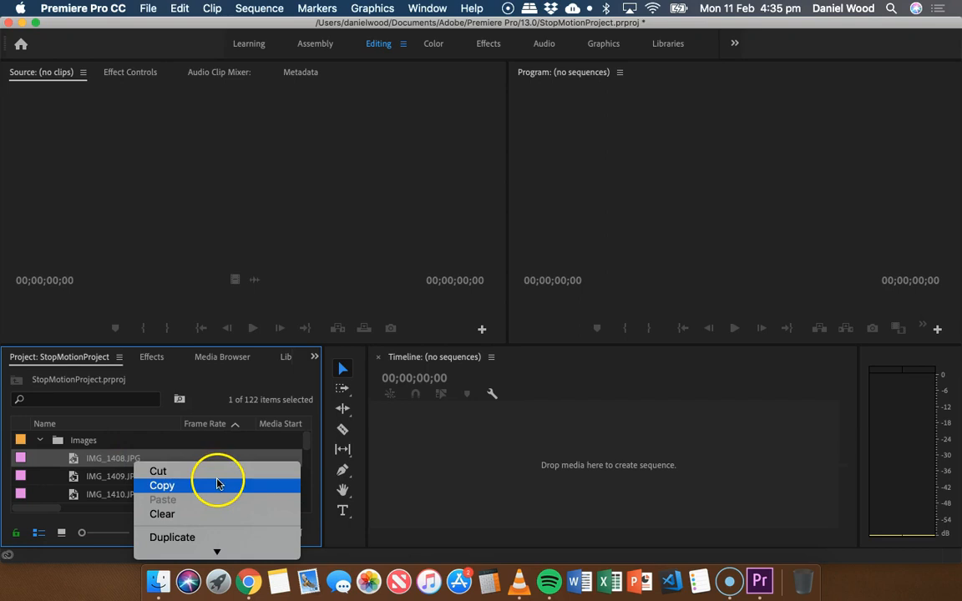
pyautogui.click(94, 458)
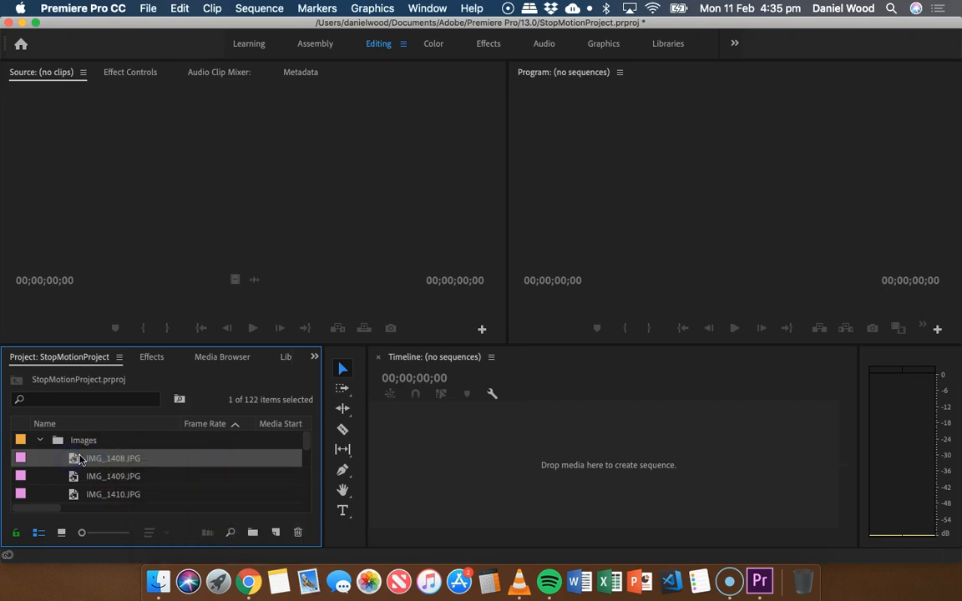
pyautogui.rightClick(81, 460)
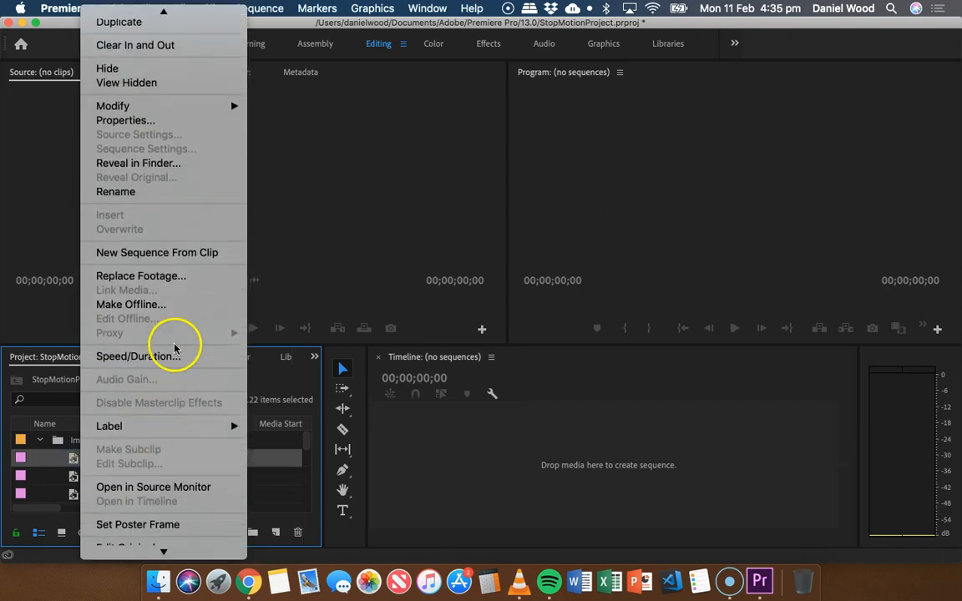
pyautogui.click(173, 253)
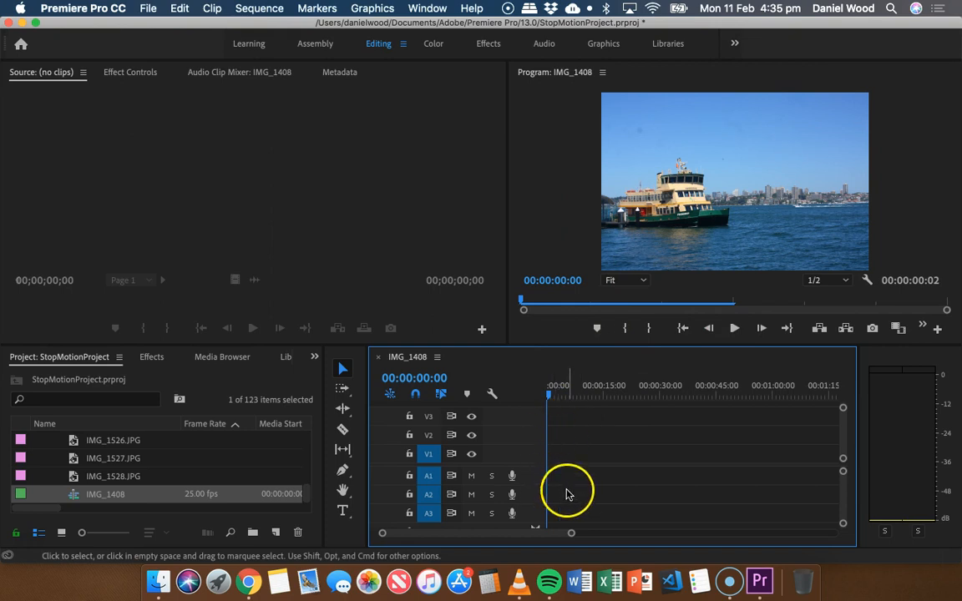
# - Add all remaining images, IMG_1409.JPG to IMG_1528.JPG, to track V1 directly after the first clip in the sequence
pyautogui.scroll(5, 555, 452)
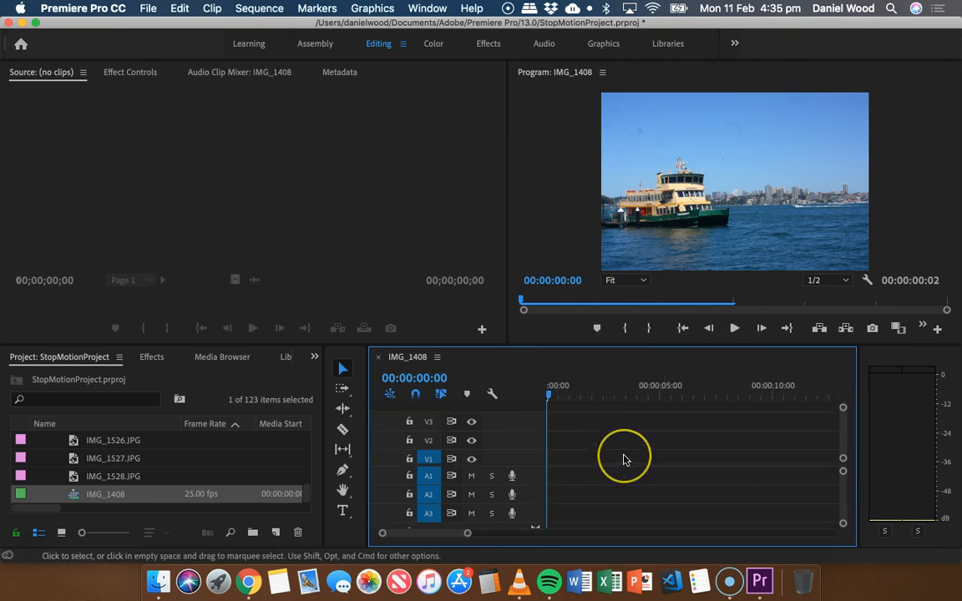
pyautogui.scroll(5, 624, 458)
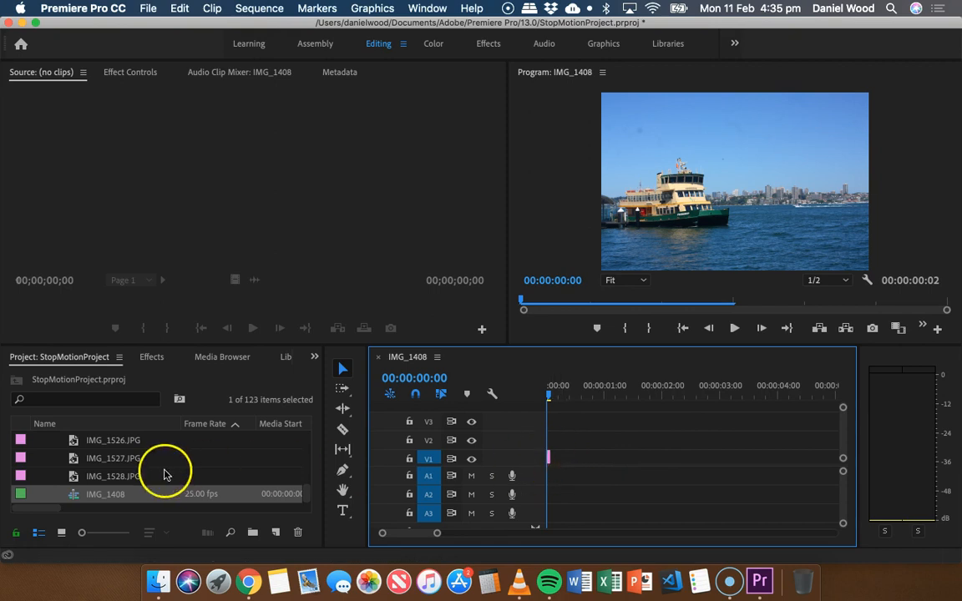
pyautogui.scroll(20, 125, 479)
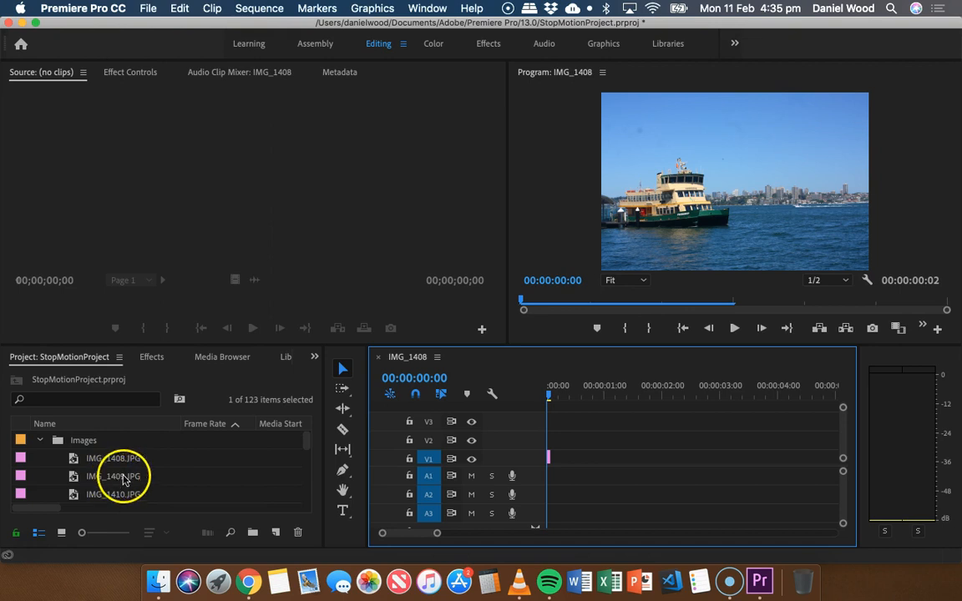
pyautogui.click(125, 478)
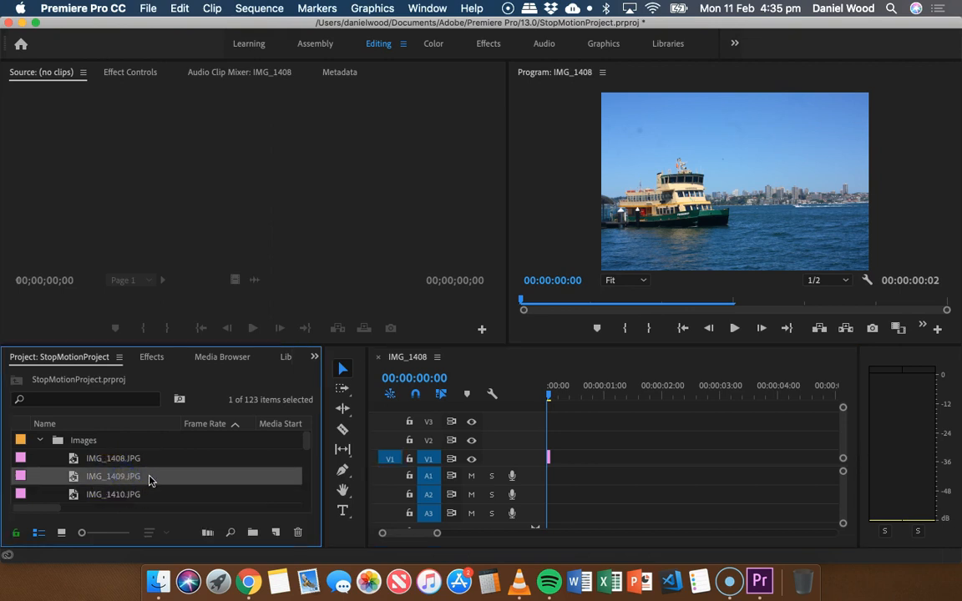
pyautogui.scroll(-20, 171, 474)
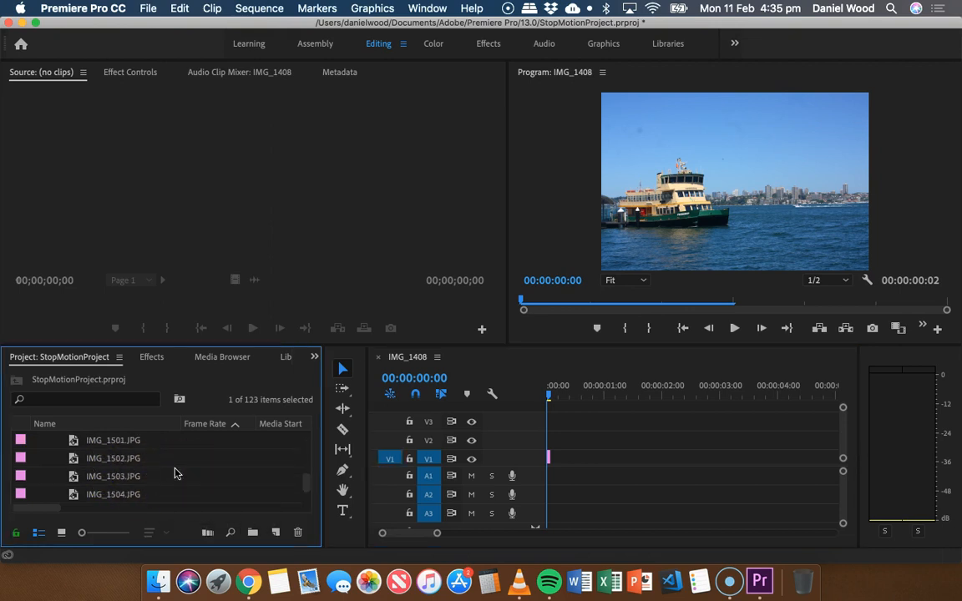
pyautogui.scroll(-10, 176, 473)
pyautogui.click(140, 477)
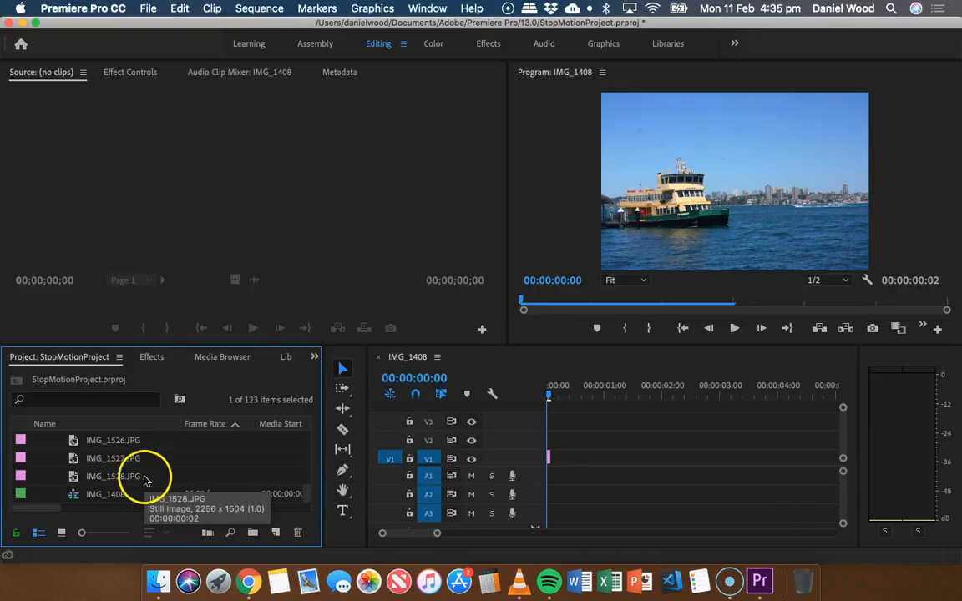
pyautogui.keyDown('shift'); pyautogui.click(125, 475); pyautogui.keyUp('shift')
pyautogui.scroll(20, 136, 478)
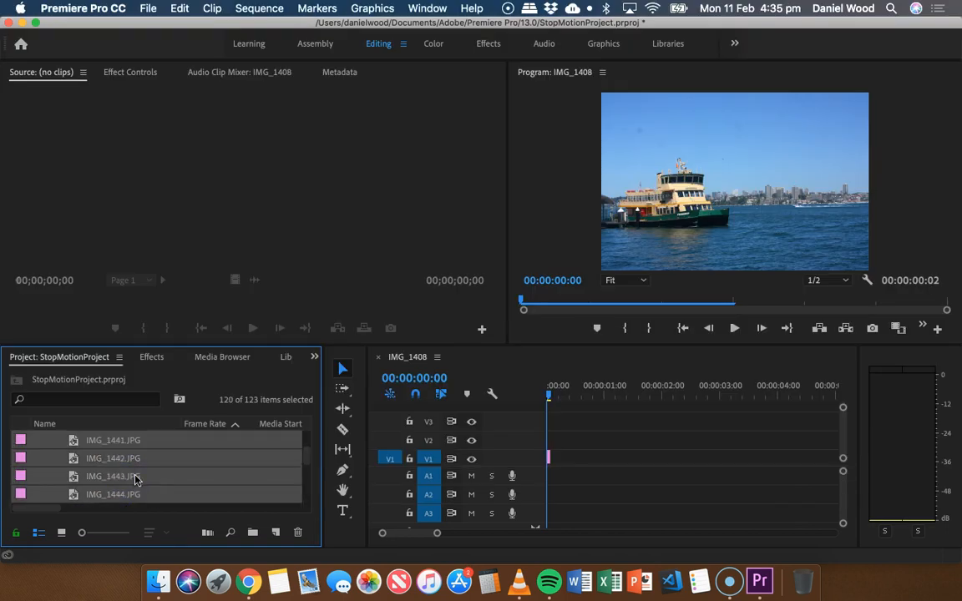
pyautogui.scroll(10, 136, 478)
pyautogui.click(75, 476)
pyautogui.moveTo(73, 477); pyautogui.dragTo(552, 457)
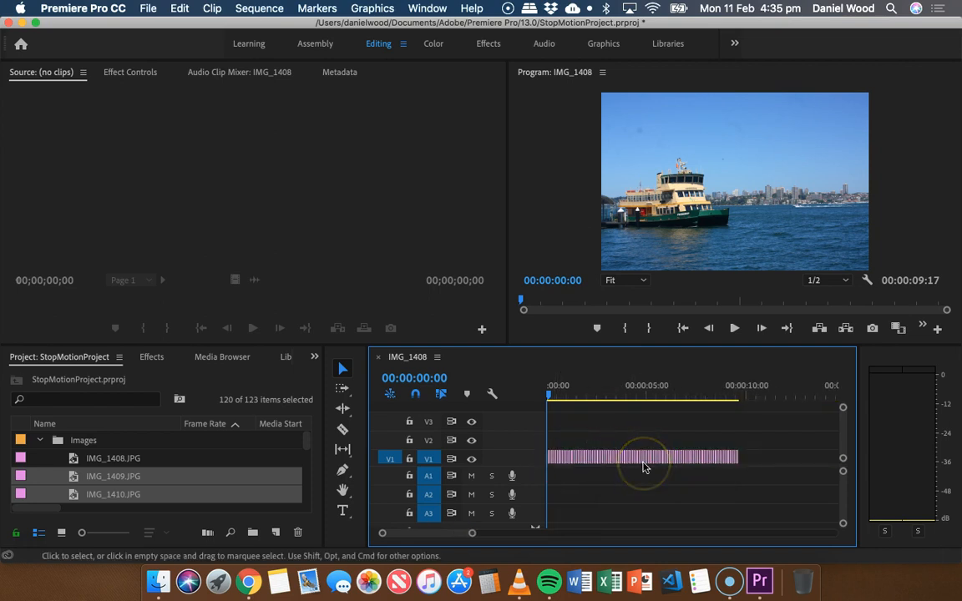
pyautogui.press('-')
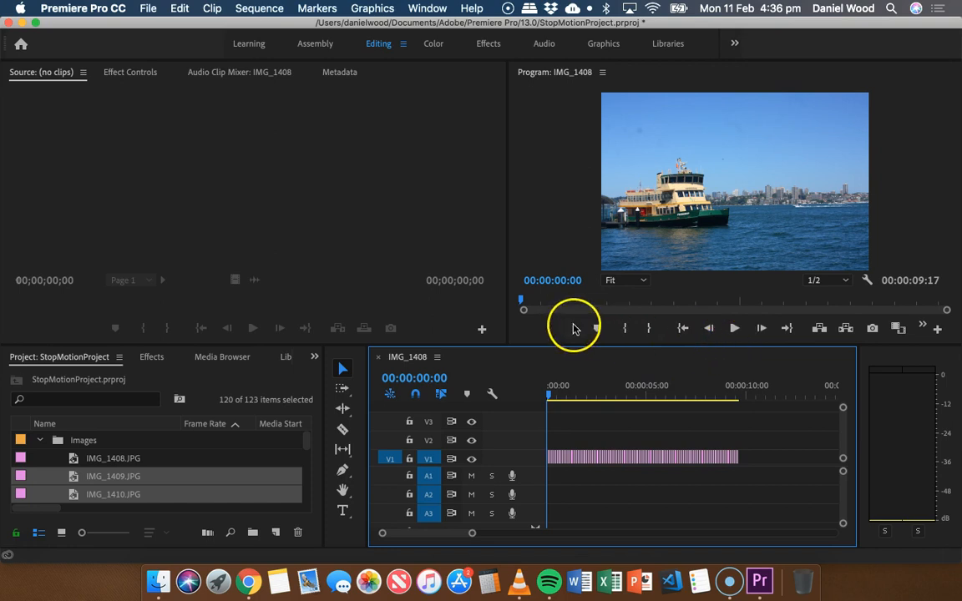
# - Play the assembled sequence from start to end in the Program monitor and bring the playhead back near the beginning
pyautogui.moveTo(523, 304)
pyautogui.mouseDown()
pyautogui.moveTo(858, 303)
pyautogui.moveTo(513, 294)
pyautogui.mouseUp()
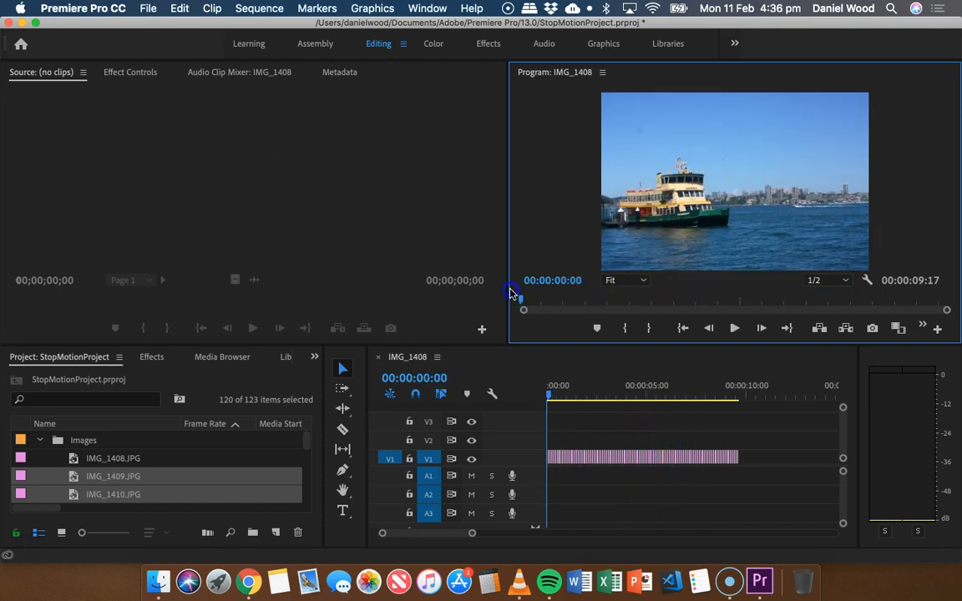
pyautogui.click(734, 327)
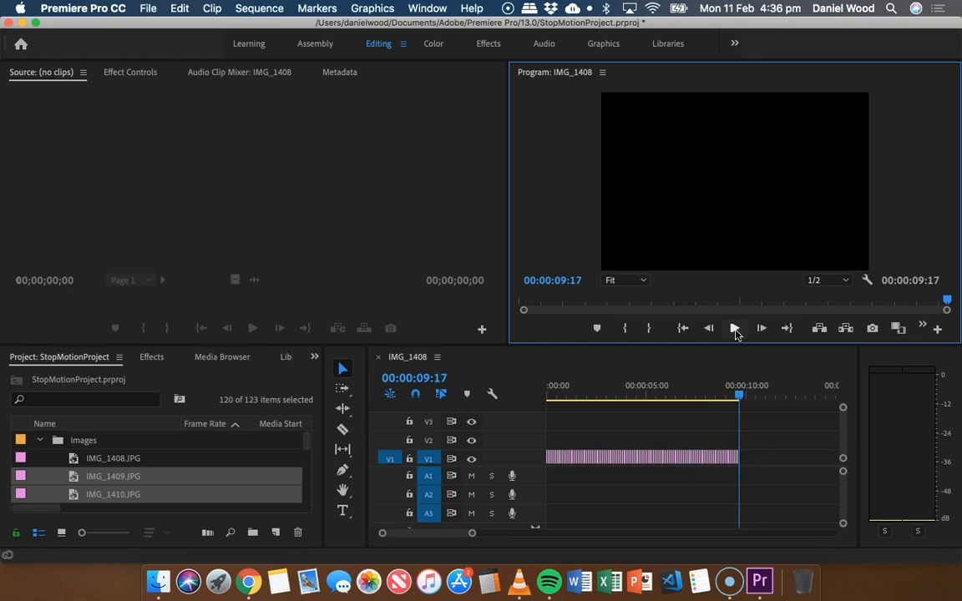
pyautogui.moveTo(741, 397); pyautogui.dragTo(556, 392)
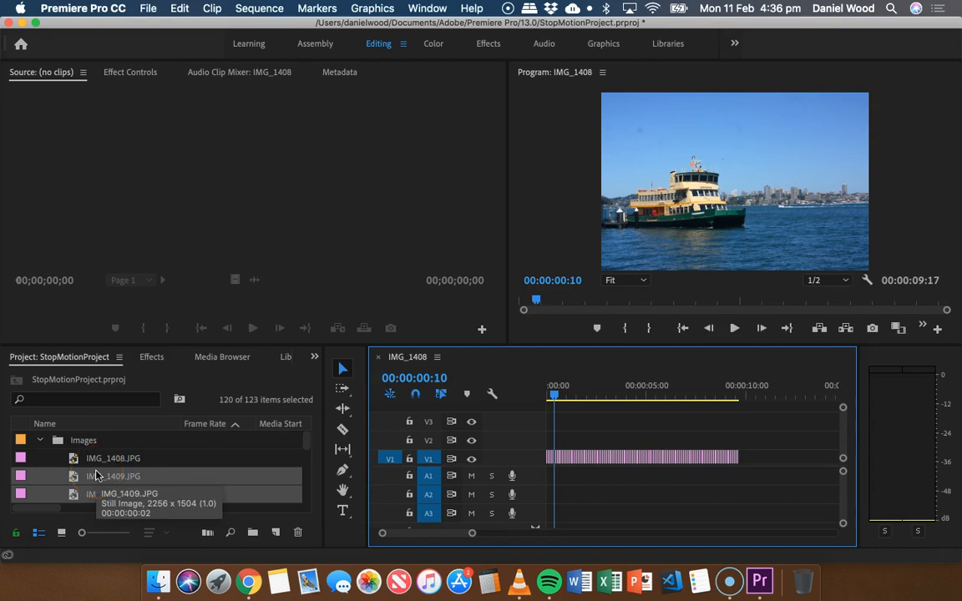
pyautogui.moveTo(96, 475); pyautogui.dragTo(615, 465)
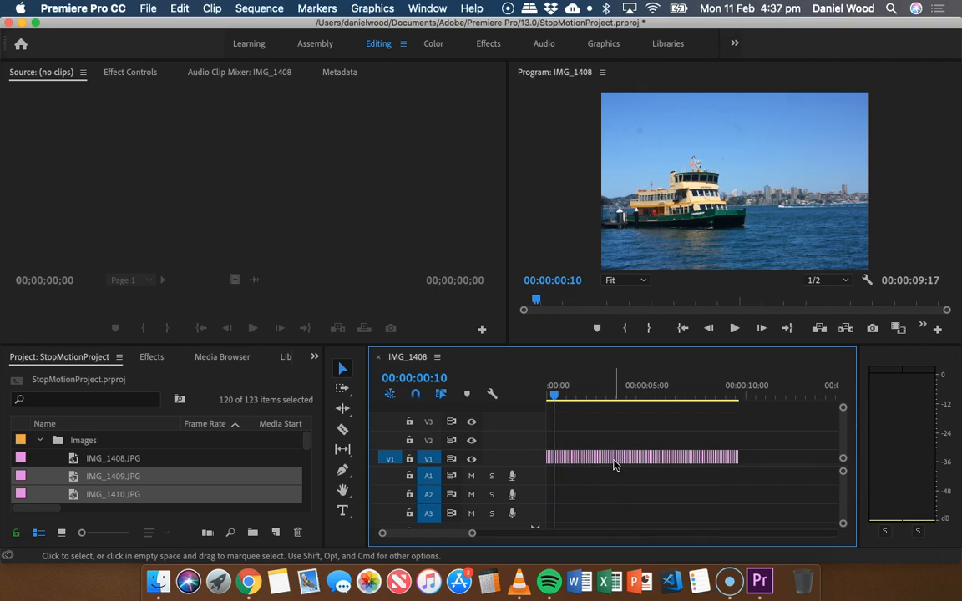
pyautogui.click(554, 399)
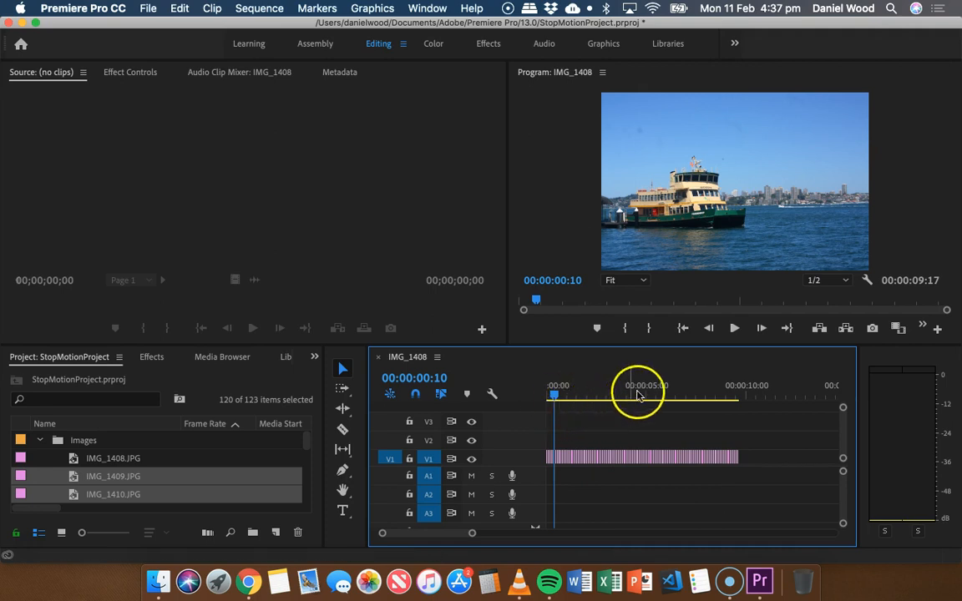
# - Replay the unrendered sequence twice from 00:00:00:00 to examine how smoothly the ferry animation runs
pyautogui.click(543, 397)
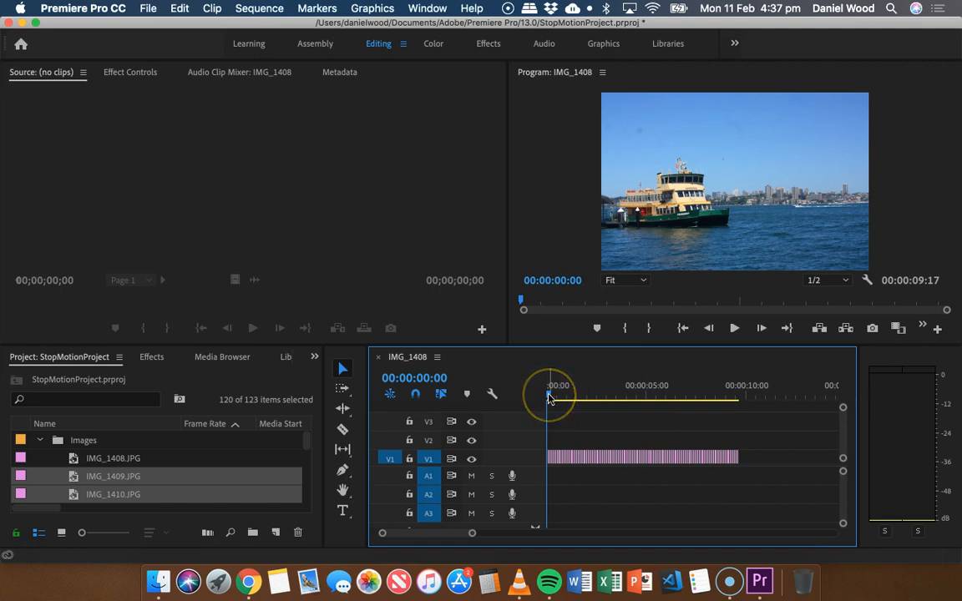
pyautogui.click(668, 396)
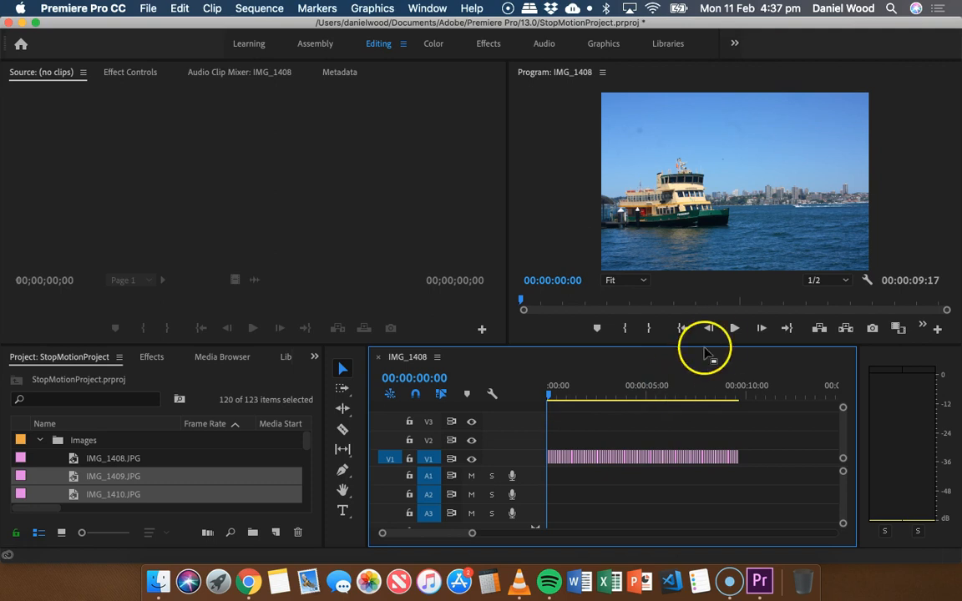
pyautogui.click(734, 328)
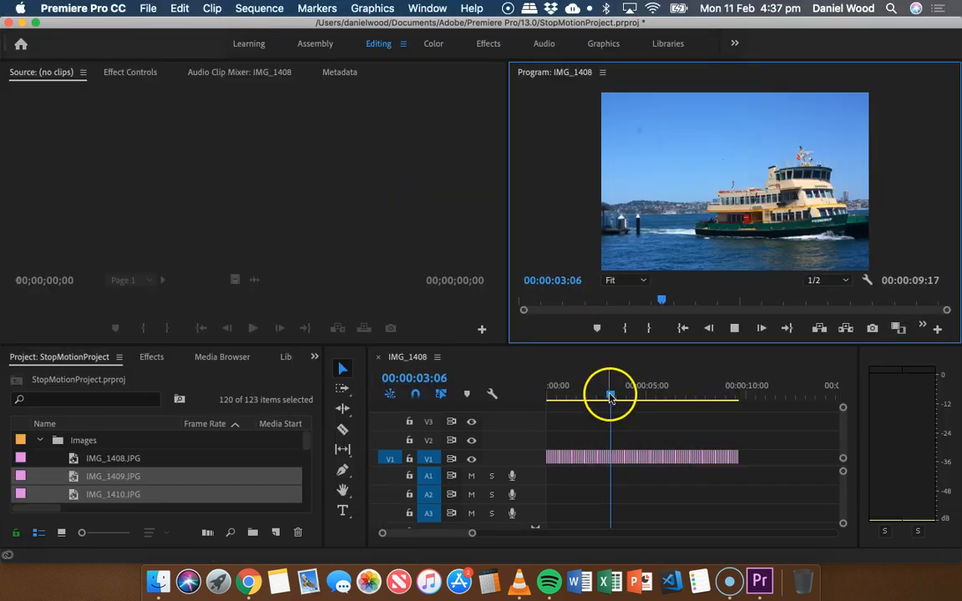
pyautogui.press('ctrl+super+f')
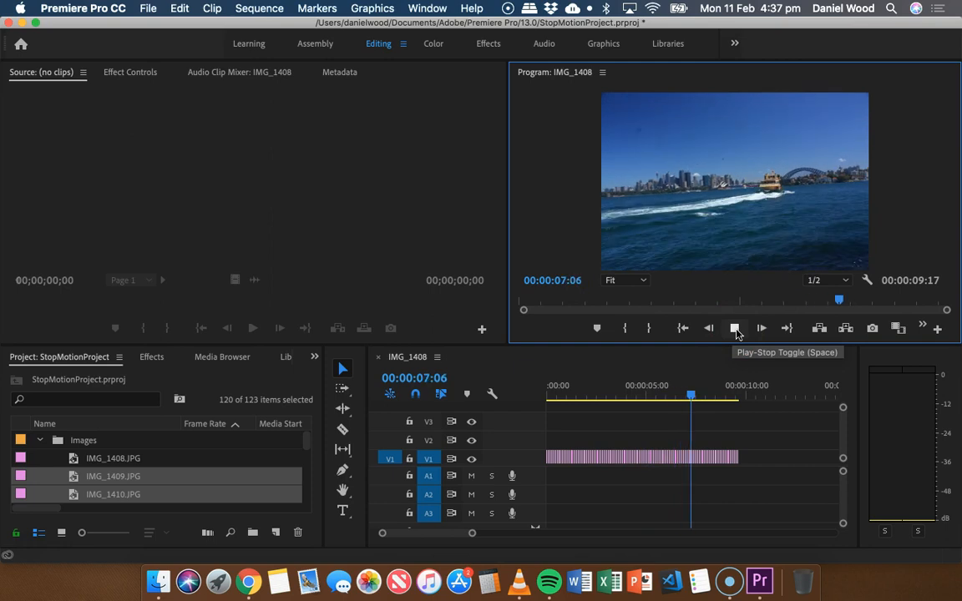
pyautogui.click(701, 396)
pyautogui.moveTo(701, 398); pyautogui.dragTo(547, 394)
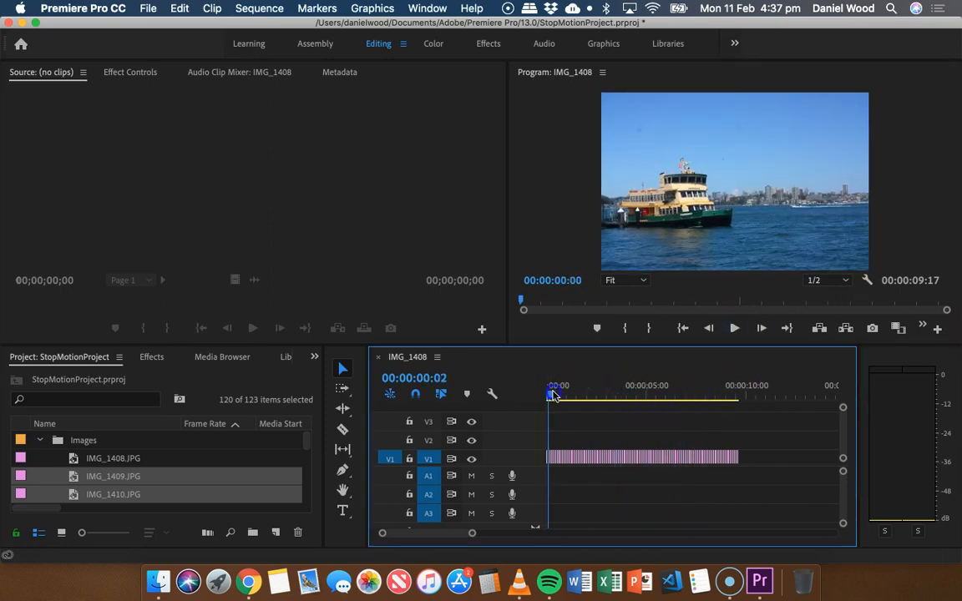
pyautogui.click(731, 324)
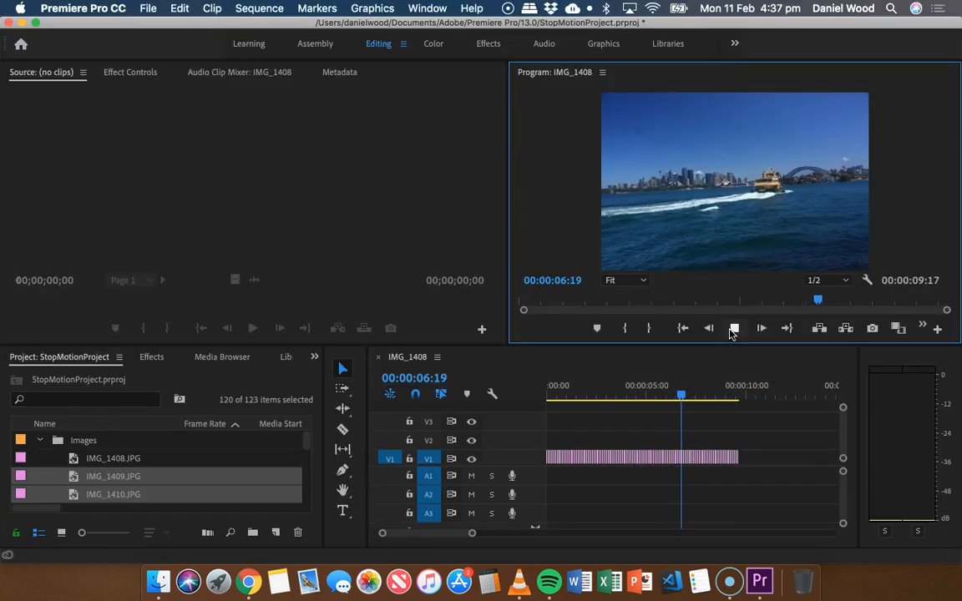
pyautogui.click(734, 328)
# - Mark the sequence's In point at 00:00:00:00 and its Out point at 00:00:09:24, just past the last image
pyautogui.click(723, 400)
pyautogui.moveTo(722, 400); pyautogui.dragTo(533, 391)
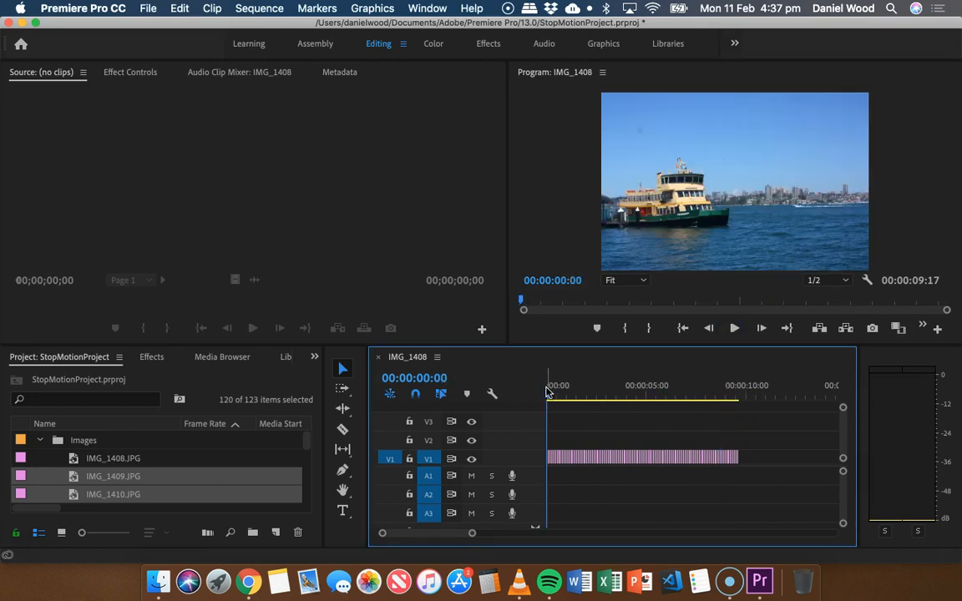
pyautogui.rightClick(547, 391)
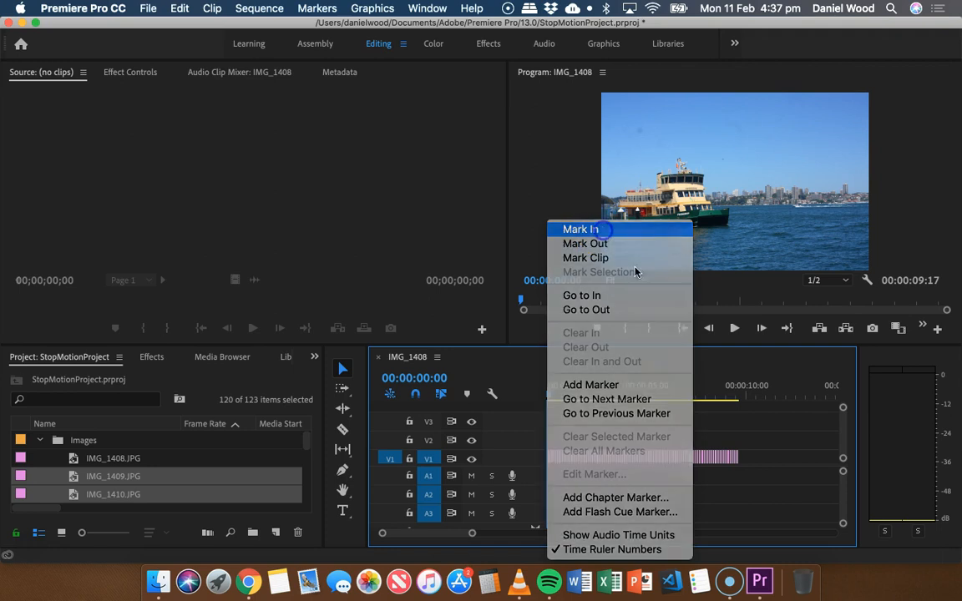
pyautogui.click(730, 383)
pyautogui.click(738, 396)
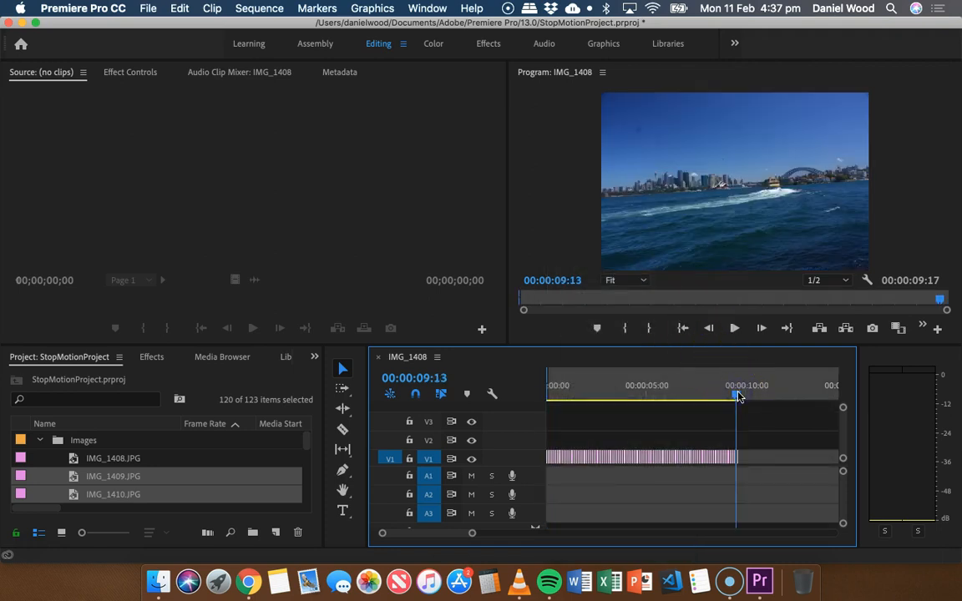
pyautogui.rightClick(738, 395)
pyautogui.click(739, 392)
pyautogui.click(746, 398)
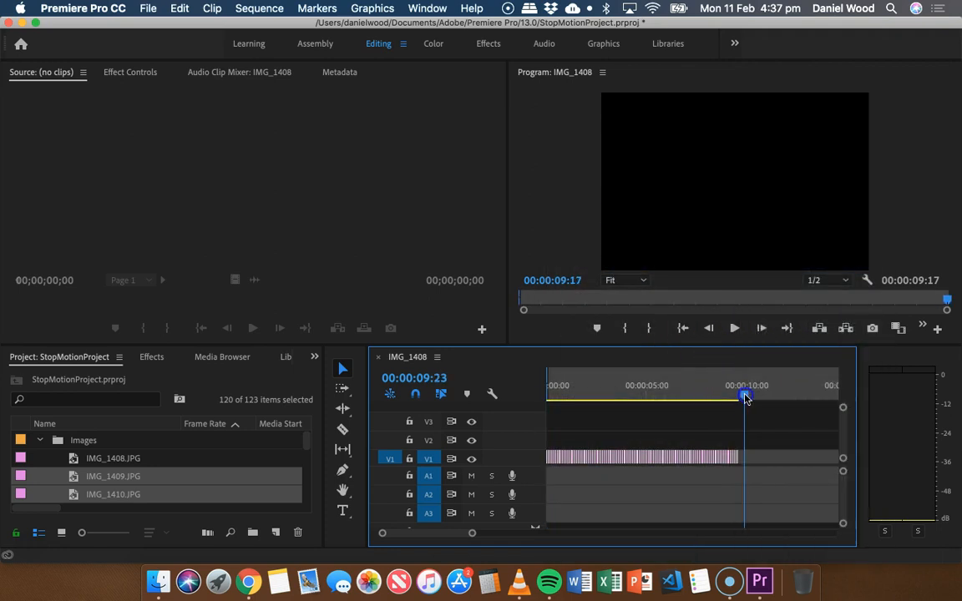
pyautogui.rightClick(742, 390)
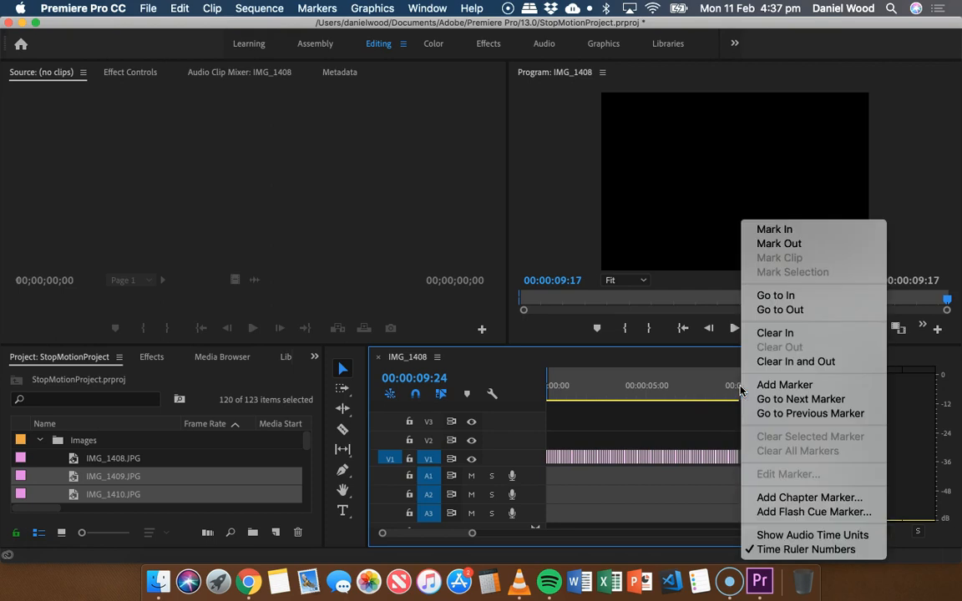
pyautogui.click(777, 242)
# - Render the sequence from In to Out and play back the rendered stop motion
pyautogui.click(258, 8)
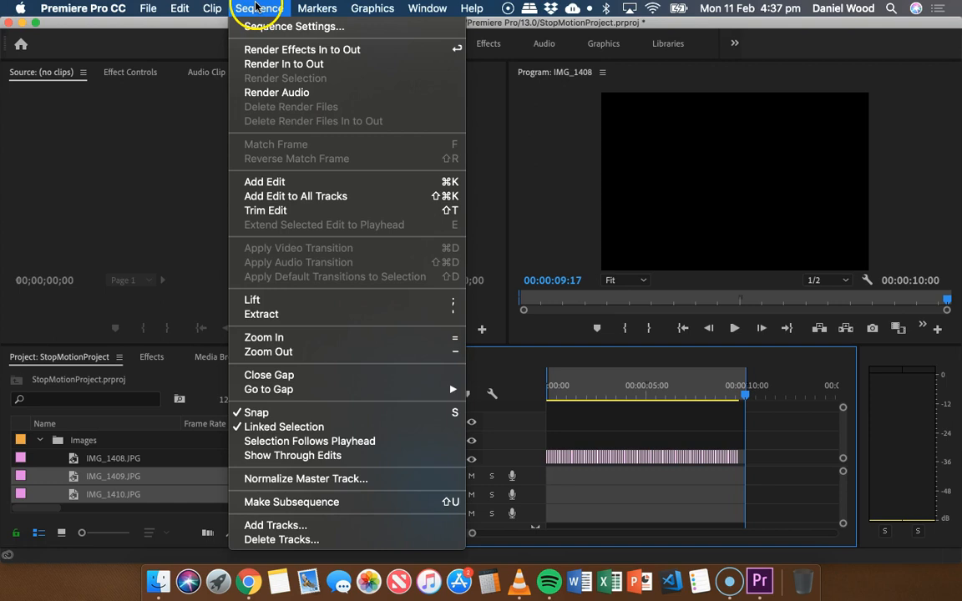
pyautogui.click(296, 64)
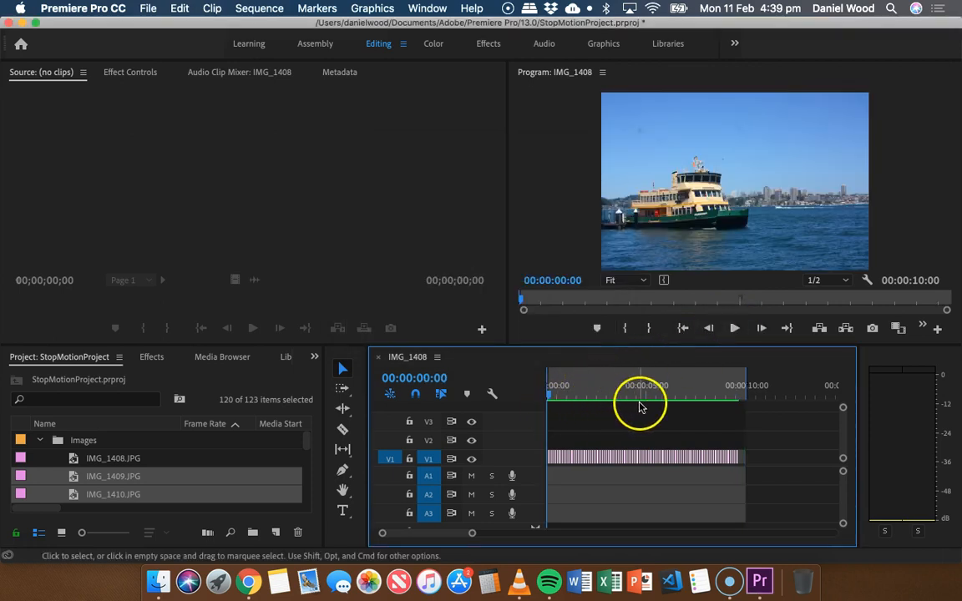
pyautogui.click(734, 328)
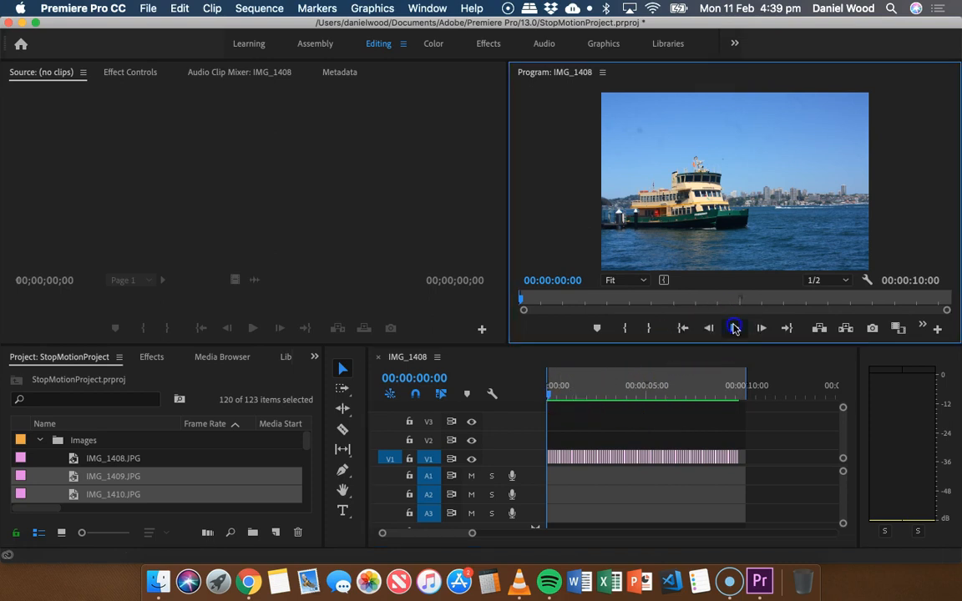
pyautogui.click(910, 190)
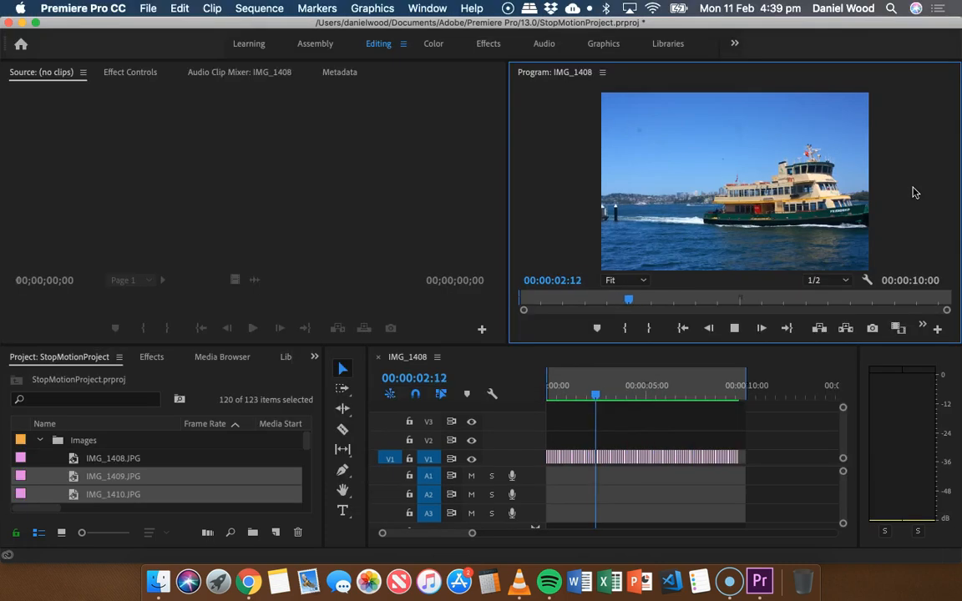